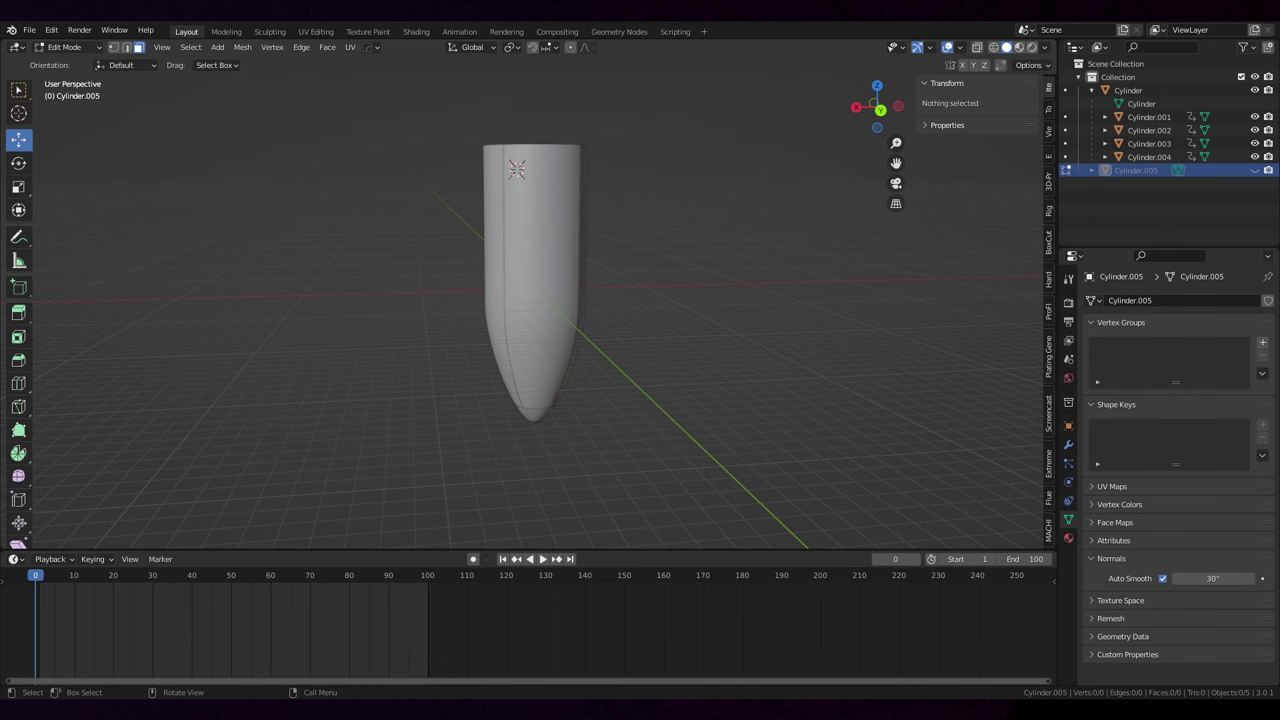
pyautogui.moveTo(676, 316); pyautogui.dragTo(705, 311)
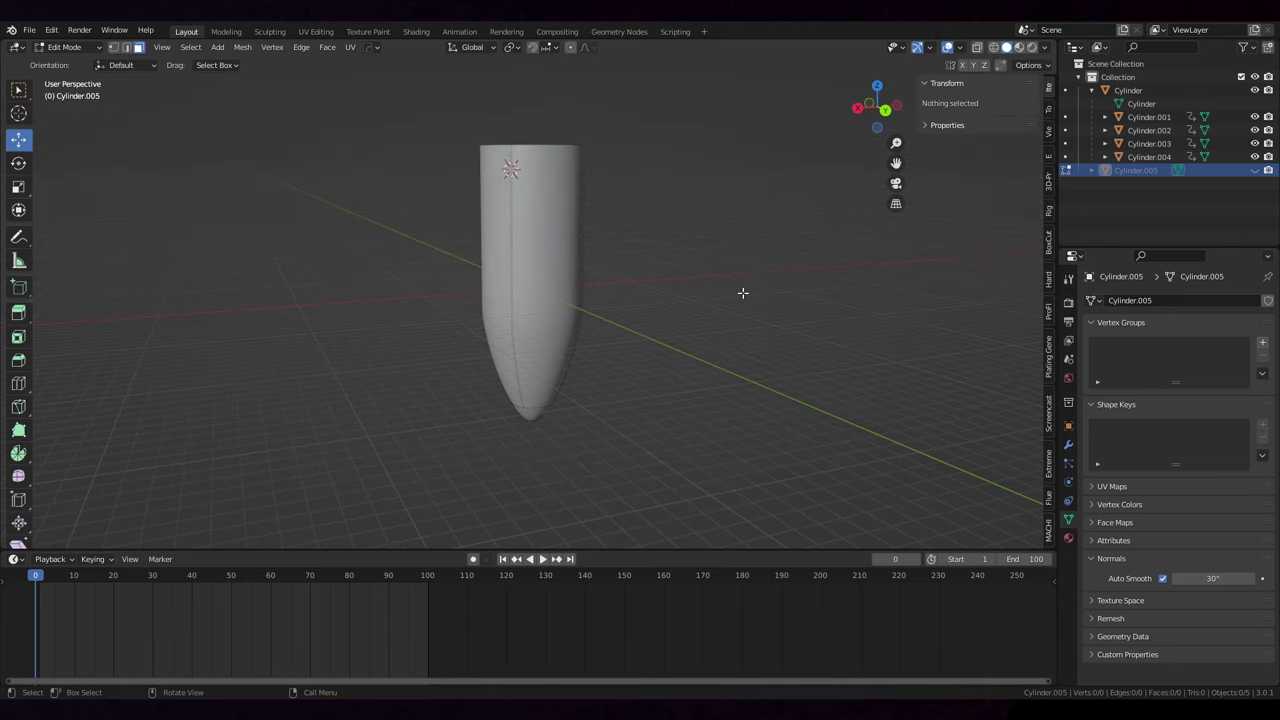
pyautogui.moveTo(743, 293); pyautogui.dragTo(737, 293)
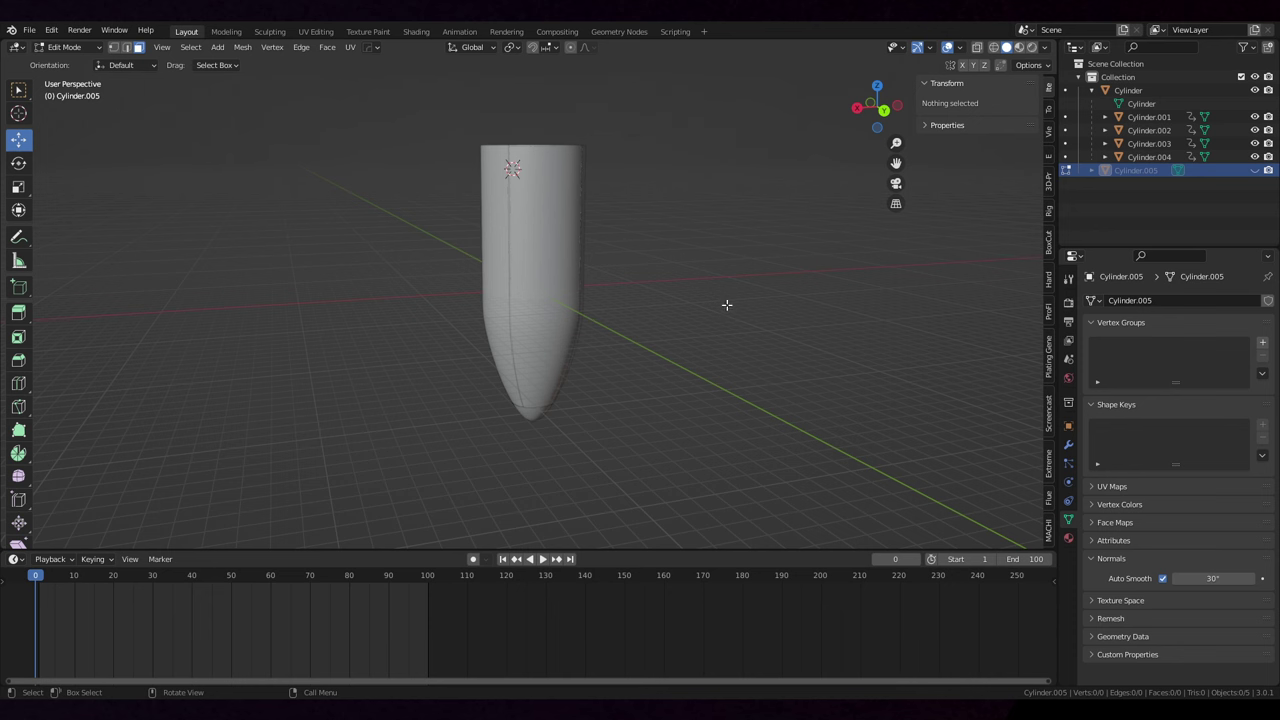
pyautogui.moveTo(727, 305); pyautogui.dragTo(745, 296)
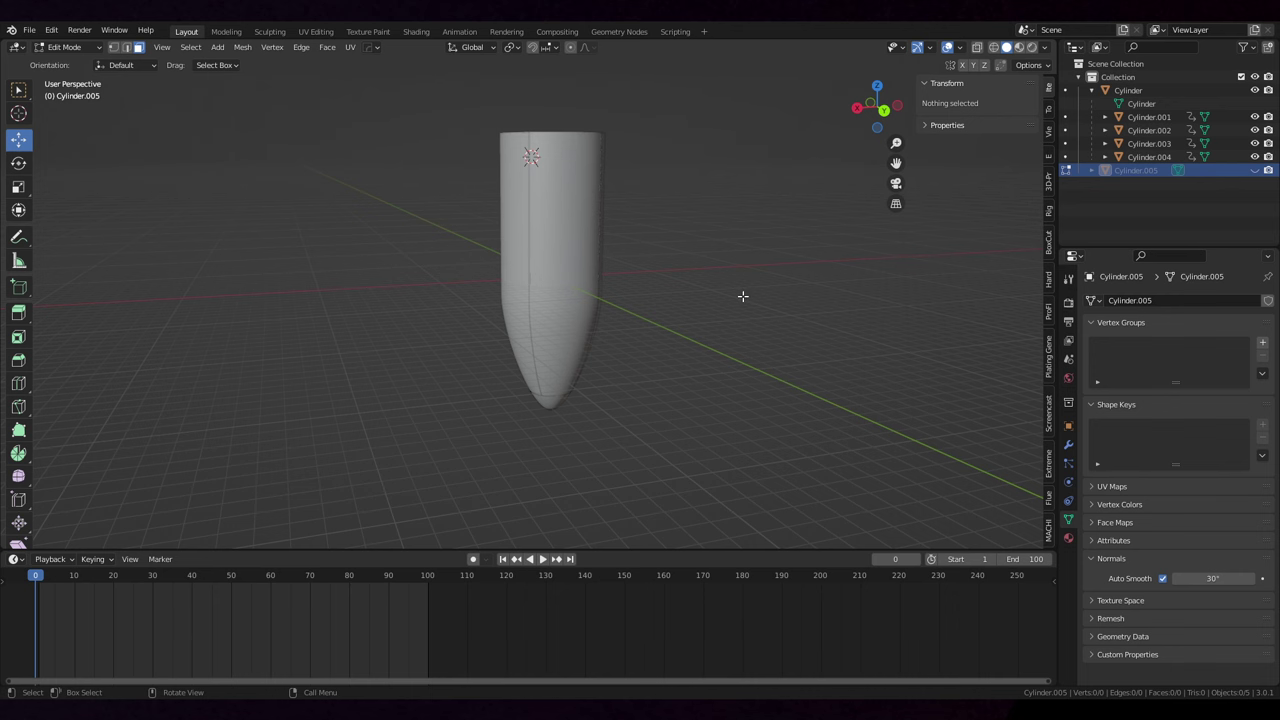
pyautogui.middleClick(743, 298)
pyautogui.moveTo(770, 400); pyautogui.dragTo(834, 368)
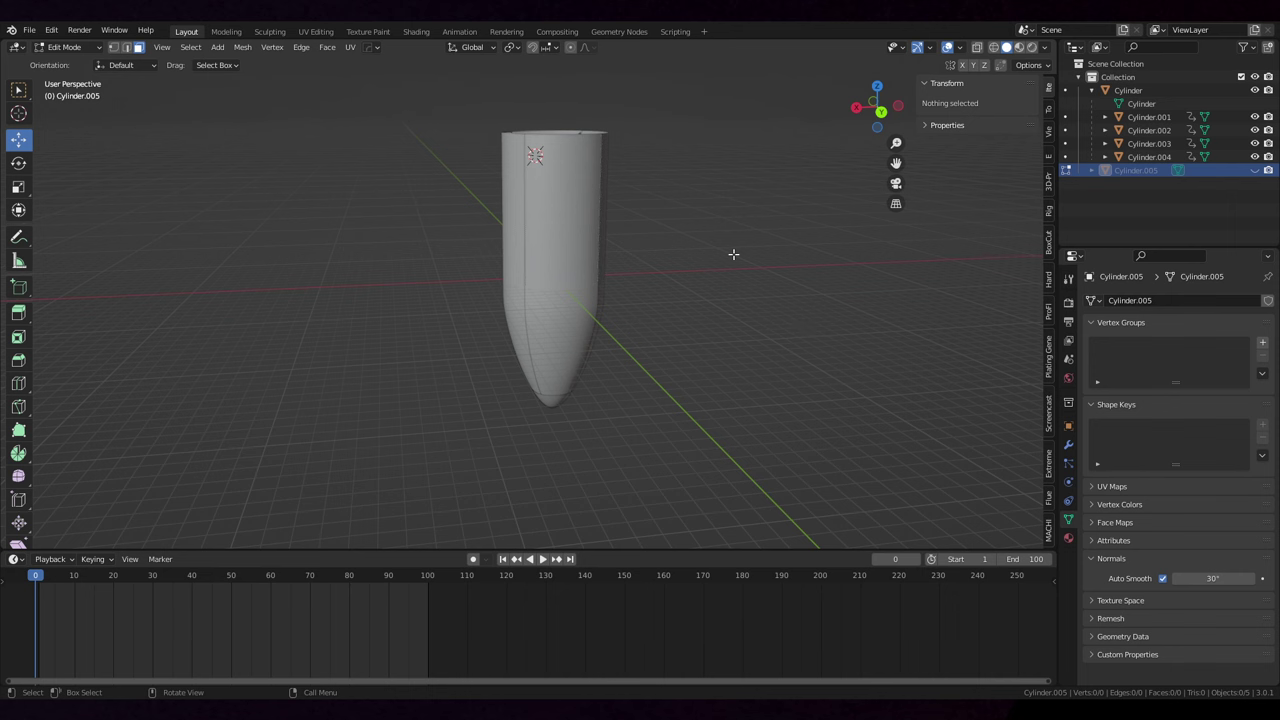
pyautogui.moveTo(733, 254)
pyautogui.mouseDown()
pyautogui.moveTo(751, 260)
pyautogui.moveTo(737, 277)
pyautogui.mouseUp()
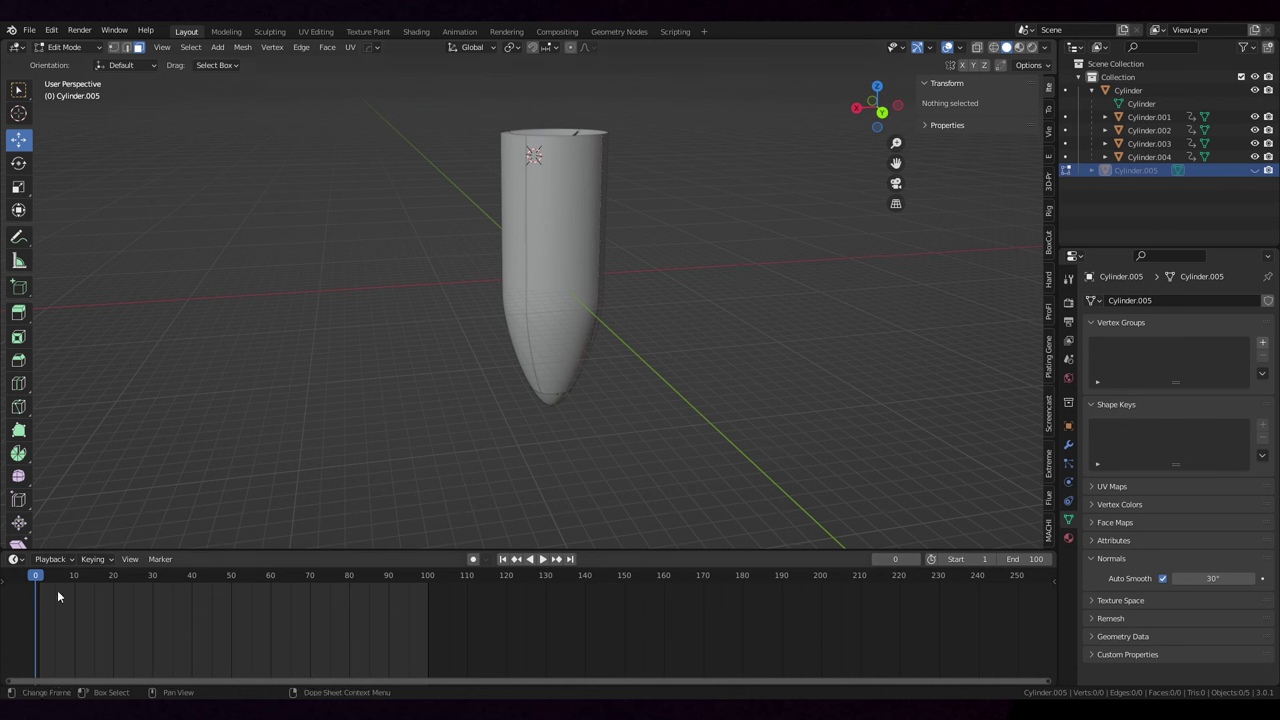
# Scrub the animation to frame 90 and back to frame 83, examining how the four arms unfold around the central shaft.
pyautogui.press('space')
pyautogui.moveTo(74, 580); pyautogui.dragTo(388, 606)
pyautogui.moveTo(486, 500); pyautogui.dragTo(617, 380)
pyautogui.scroll(2, 529, 394)
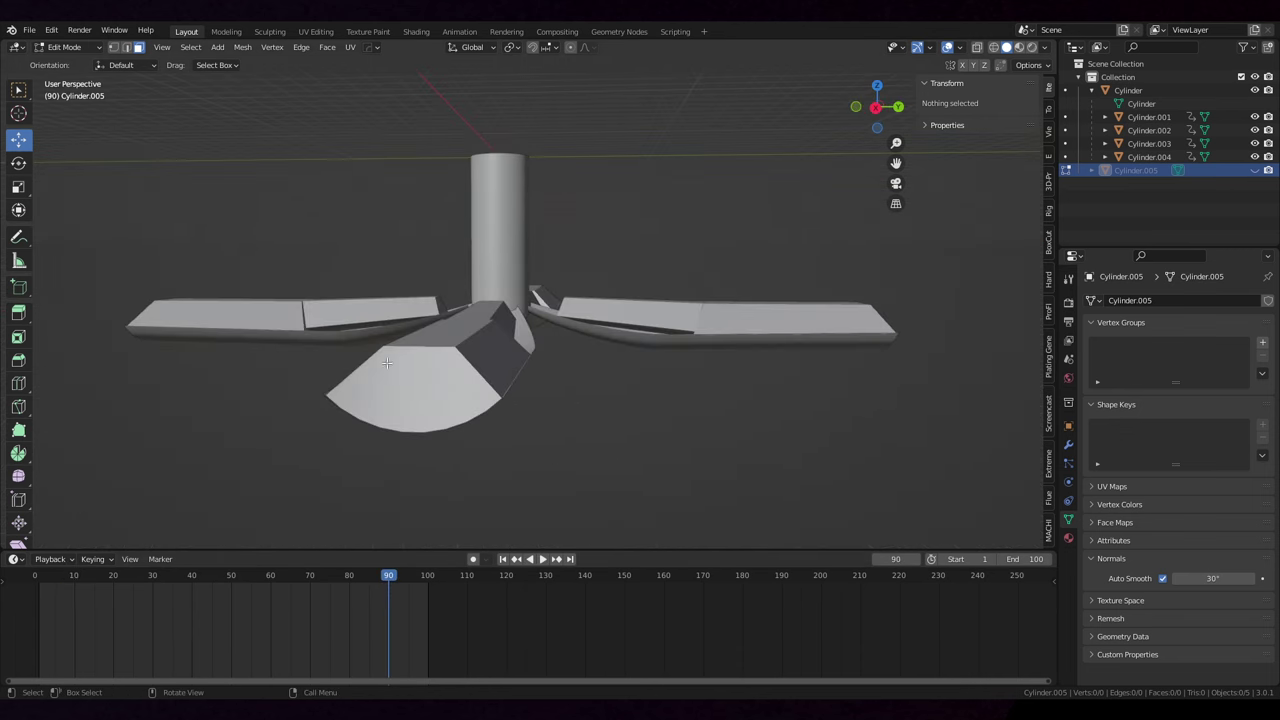
pyautogui.moveTo(396, 380)
pyautogui.mouseDown()
pyautogui.moveTo(454, 364)
pyautogui.moveTo(418, 368)
pyautogui.mouseUp()
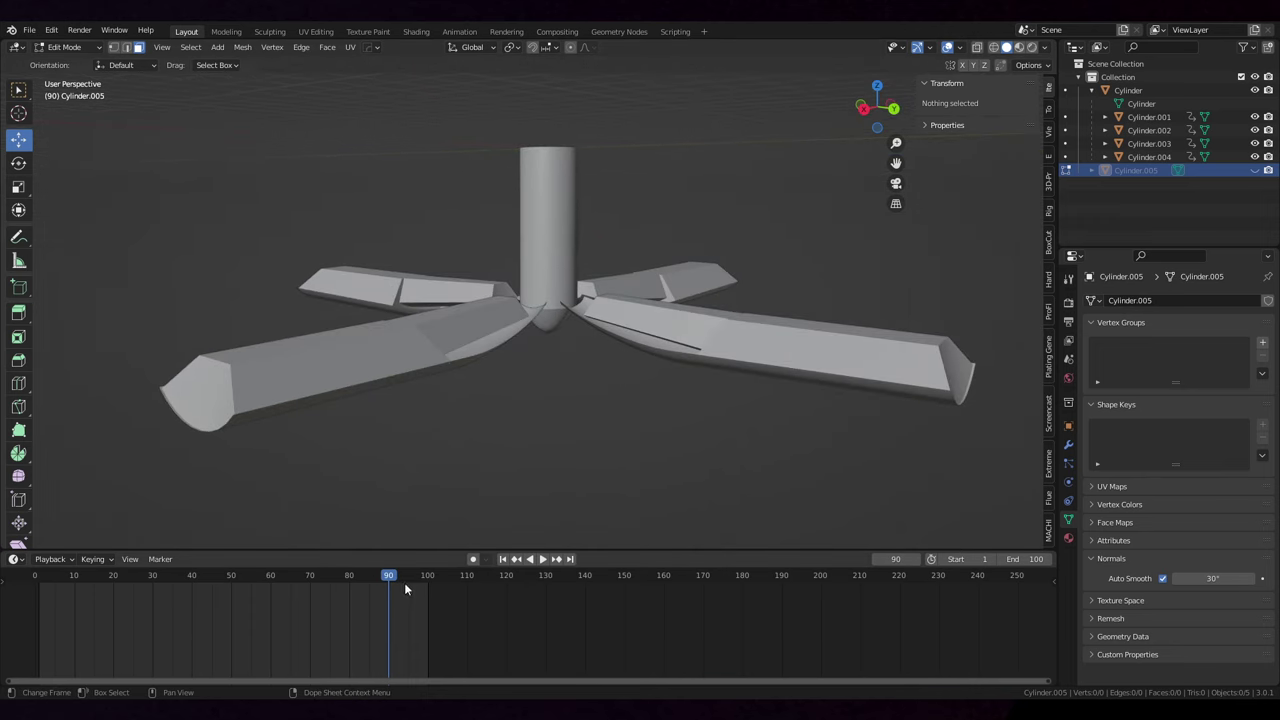
pyautogui.moveTo(400, 582); pyautogui.dragTo(363, 530)
pyautogui.moveTo(606, 190); pyautogui.dragTo(577, 209)
pyautogui.scroll(-4, 571, 116)
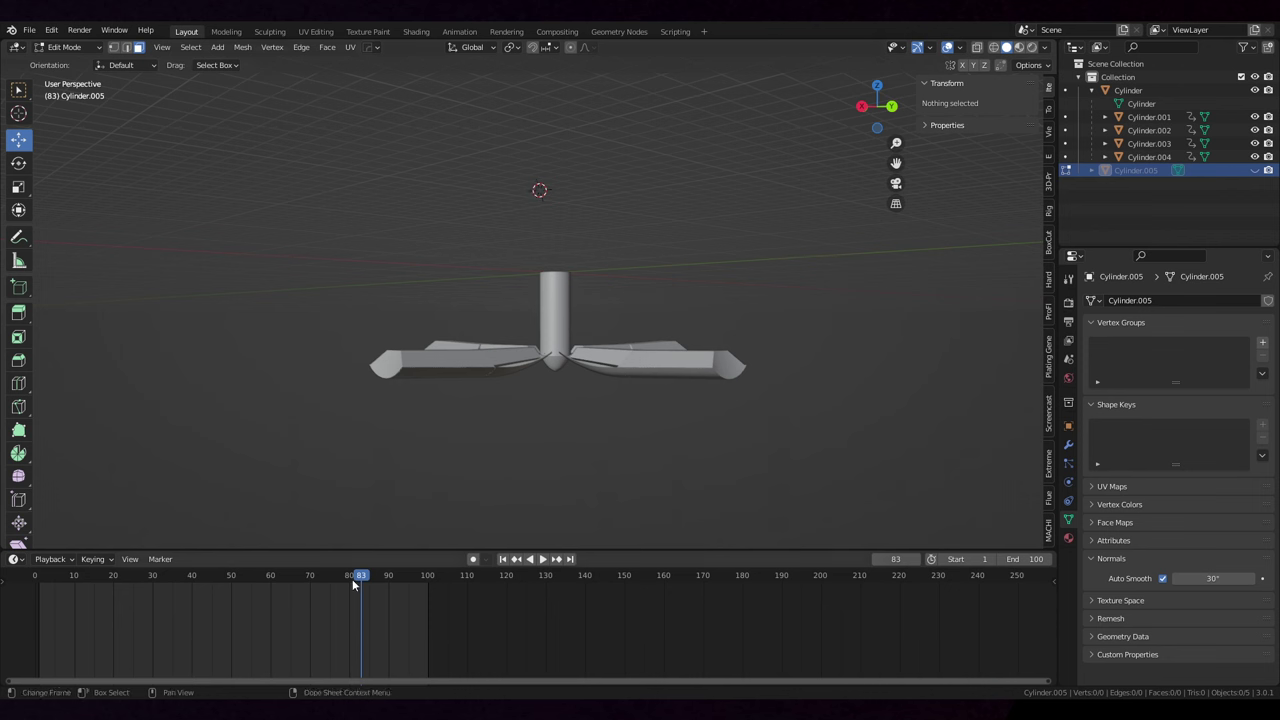
# Scrub the animation back to frame 22 and forward to frame 87, comparing the partly closed arms with the unfolded ones.
pyautogui.moveTo(352, 579); pyautogui.dragTo(121, 578)
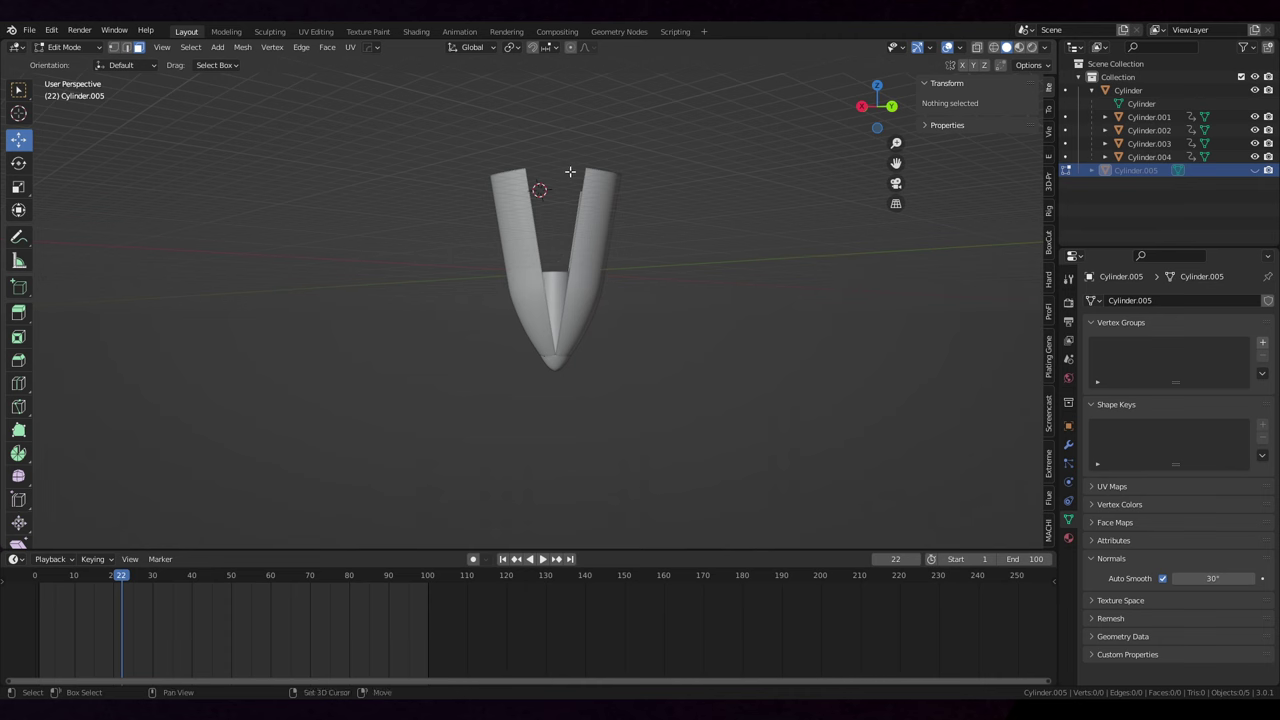
pyautogui.moveTo(570, 172); pyautogui.dragTo(522, 242)
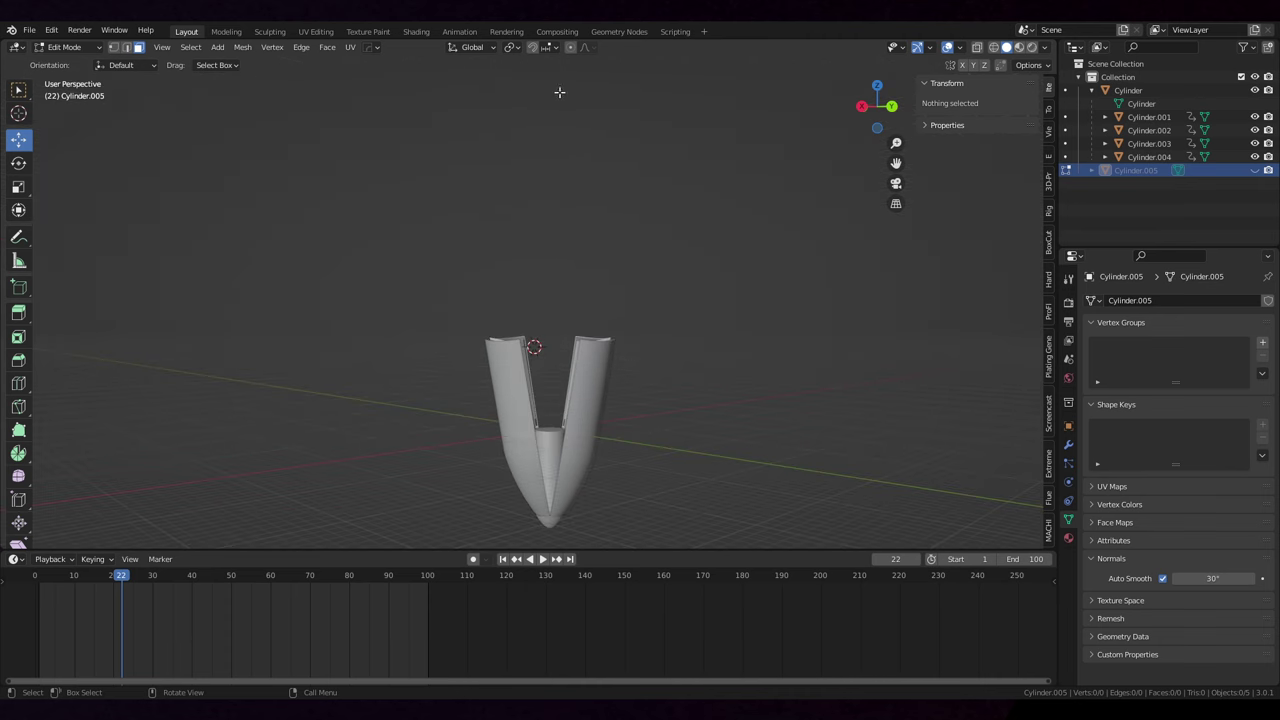
pyautogui.moveTo(616, 448); pyautogui.dragTo(262, 519)
pyautogui.moveTo(123, 590); pyautogui.dragTo(377, 596)
pyautogui.moveTo(600, 390); pyautogui.dragTo(609, 322)
pyautogui.scroll(2, 453, 439)
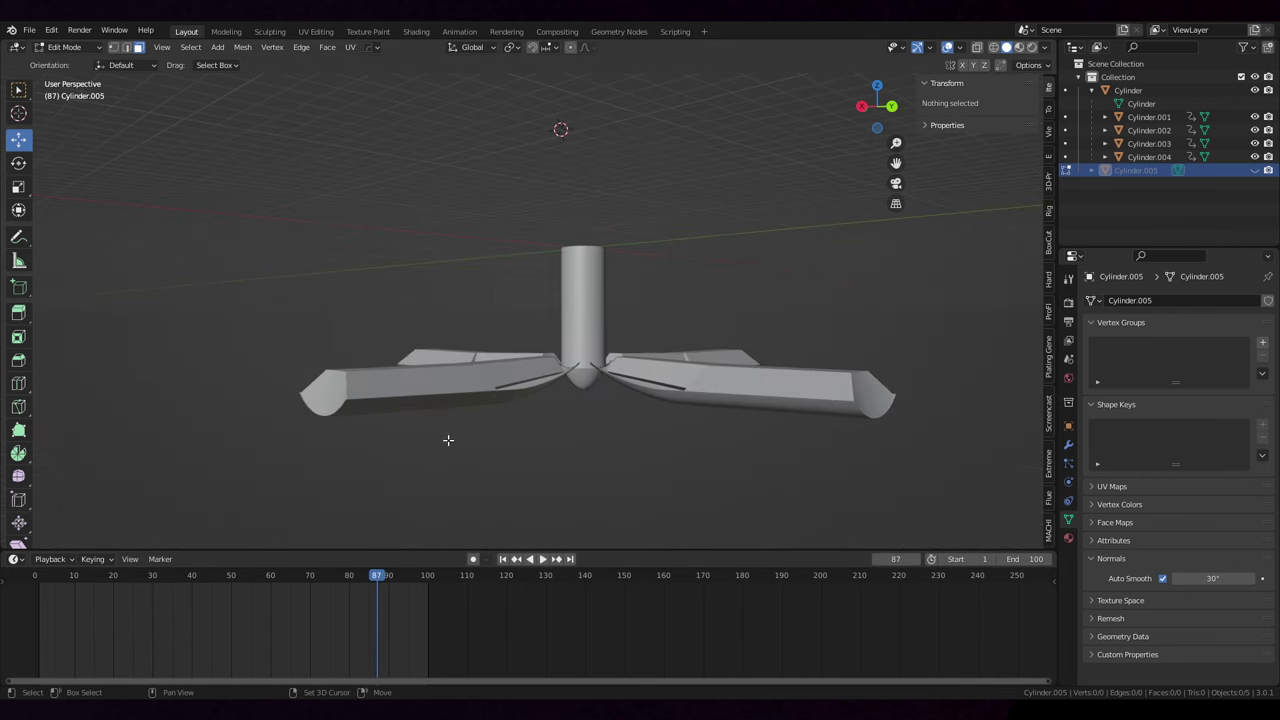
pyautogui.moveTo(453, 438); pyautogui.dragTo(594, 360)
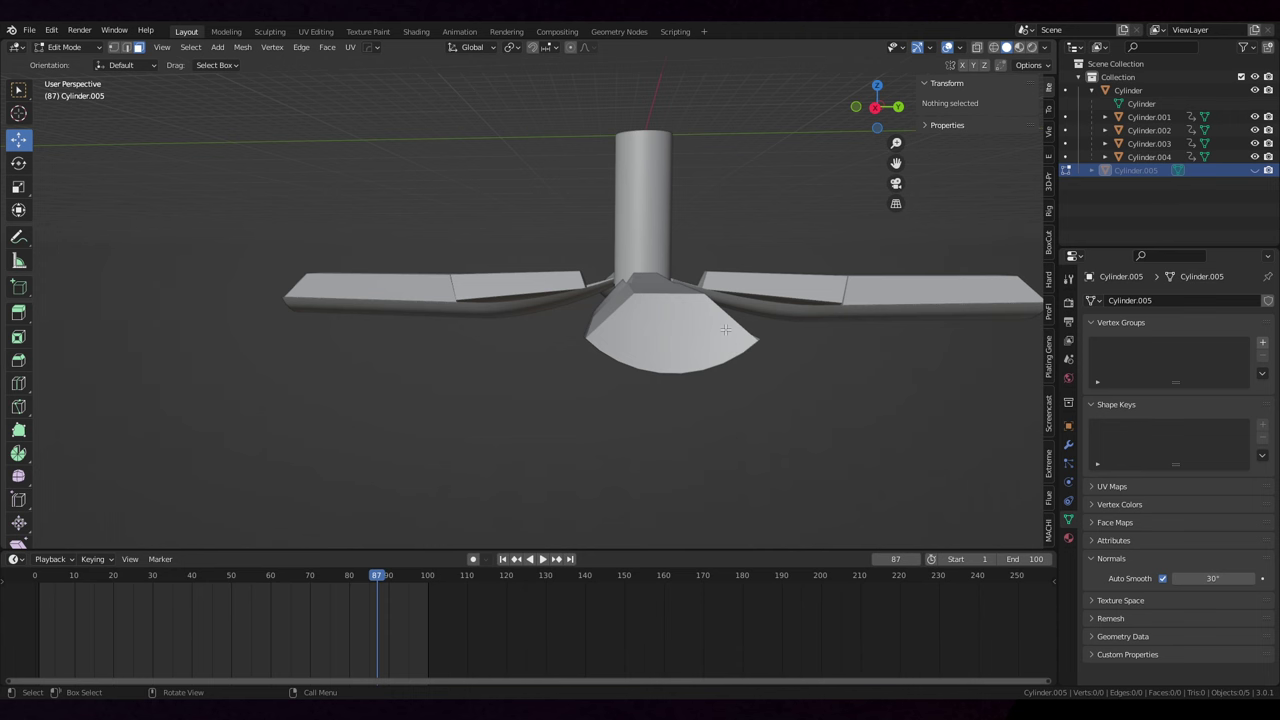
# Examine the faceted inner faces and recesses of the four unfolded arms in top view and in perspective.
pyautogui.moveTo(725, 329); pyautogui.dragTo(269, 386)
pyautogui.press('KP_7')
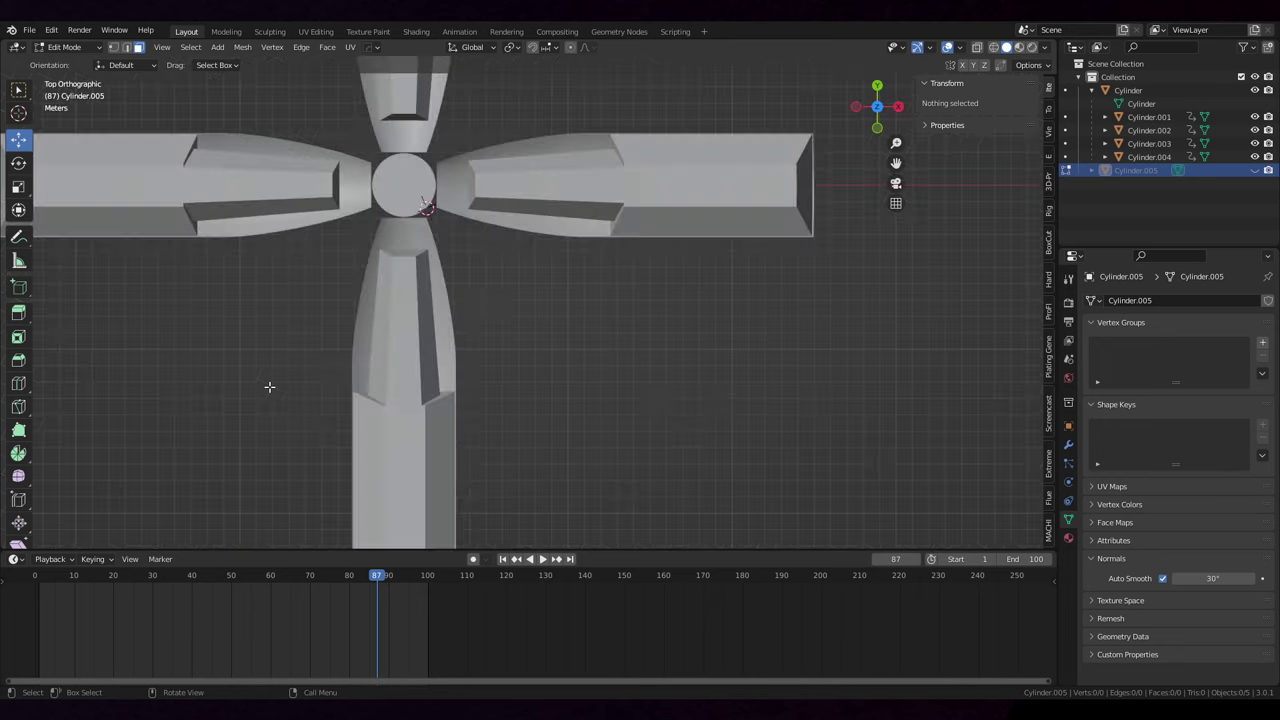
pyautogui.scroll(2, 622, 220)
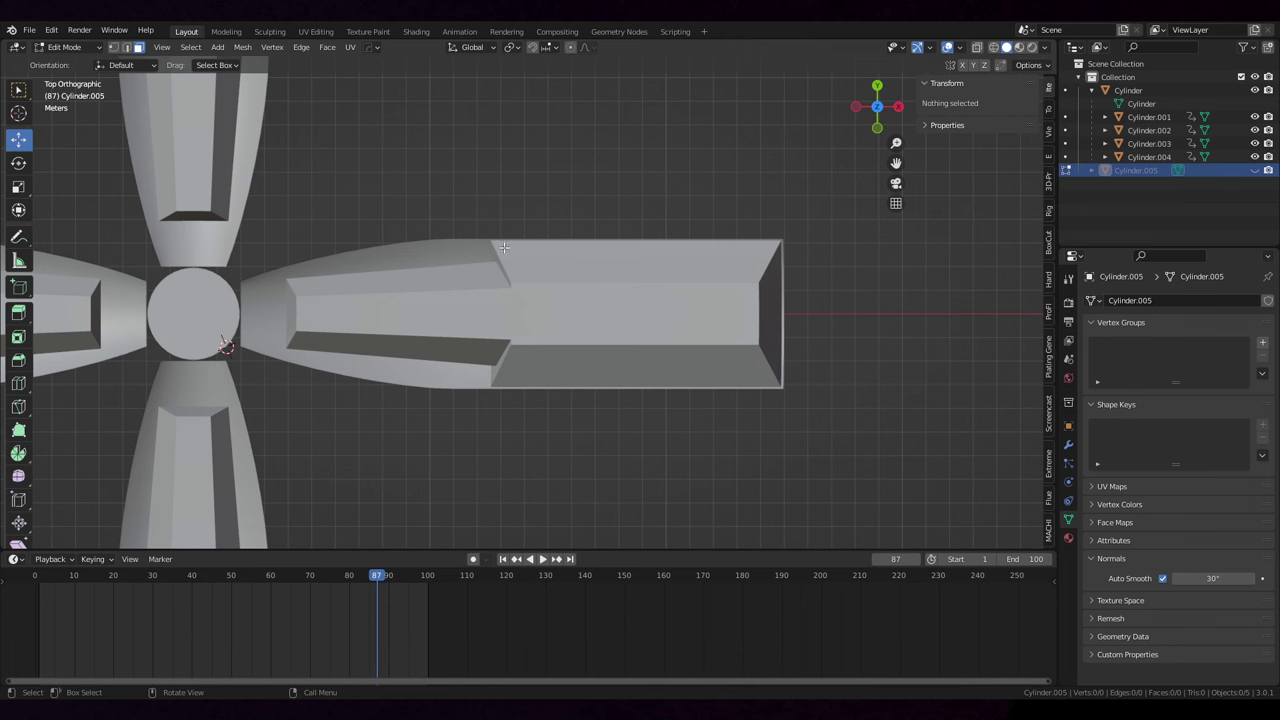
pyautogui.moveTo(447, 341); pyautogui.dragTo(676, 312)
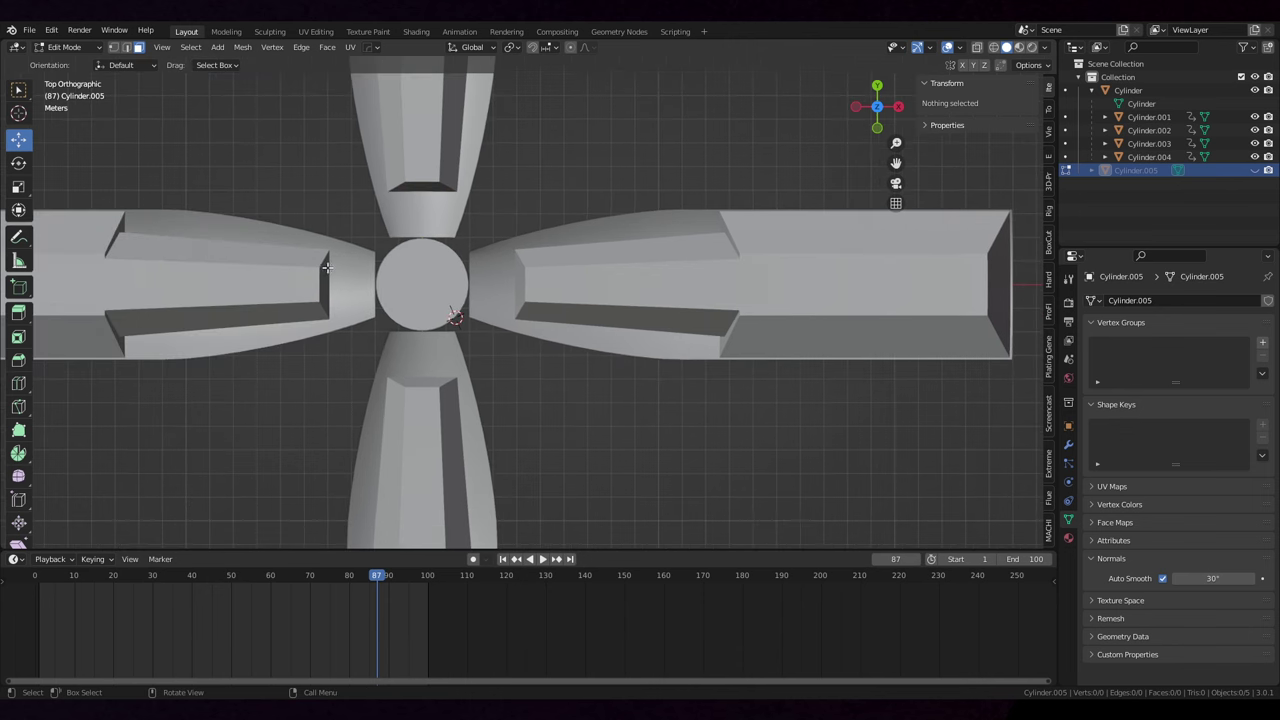
pyautogui.moveTo(616, 381); pyautogui.dragTo(553, 268)
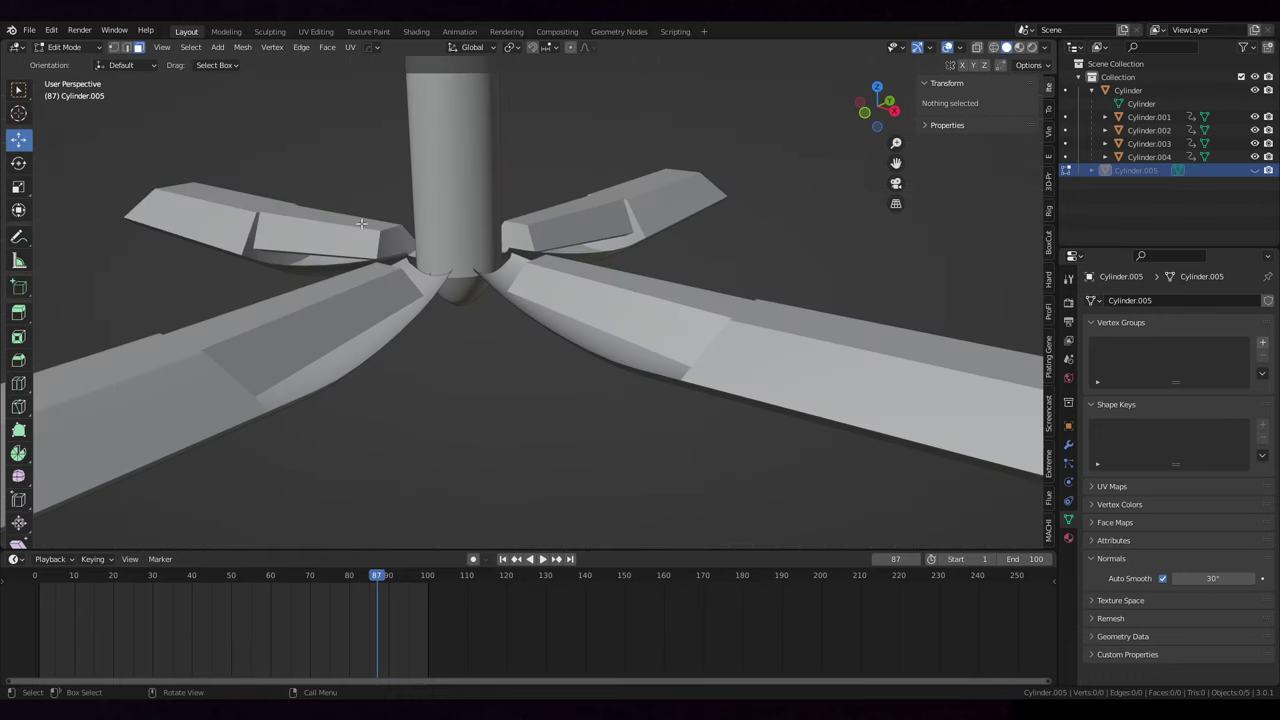
pyautogui.moveTo(680, 351); pyautogui.dragTo(549, 271)
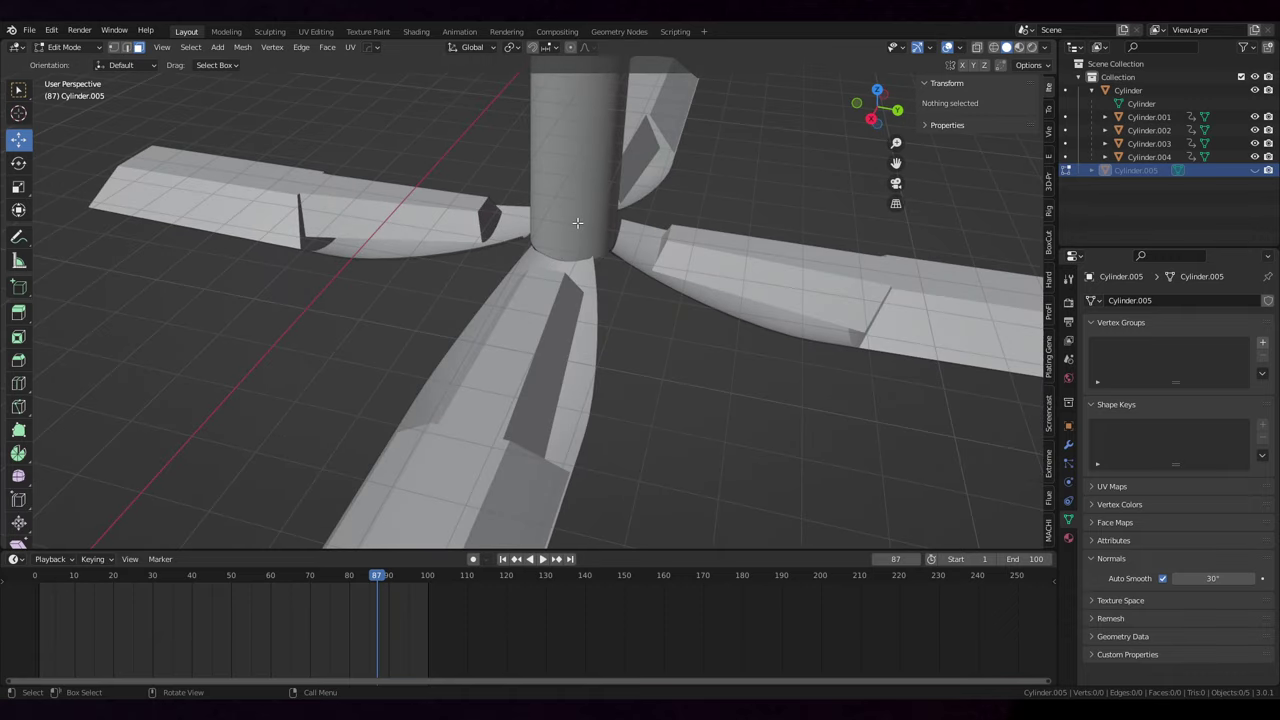
pyautogui.scroll(-5, 630, 374)
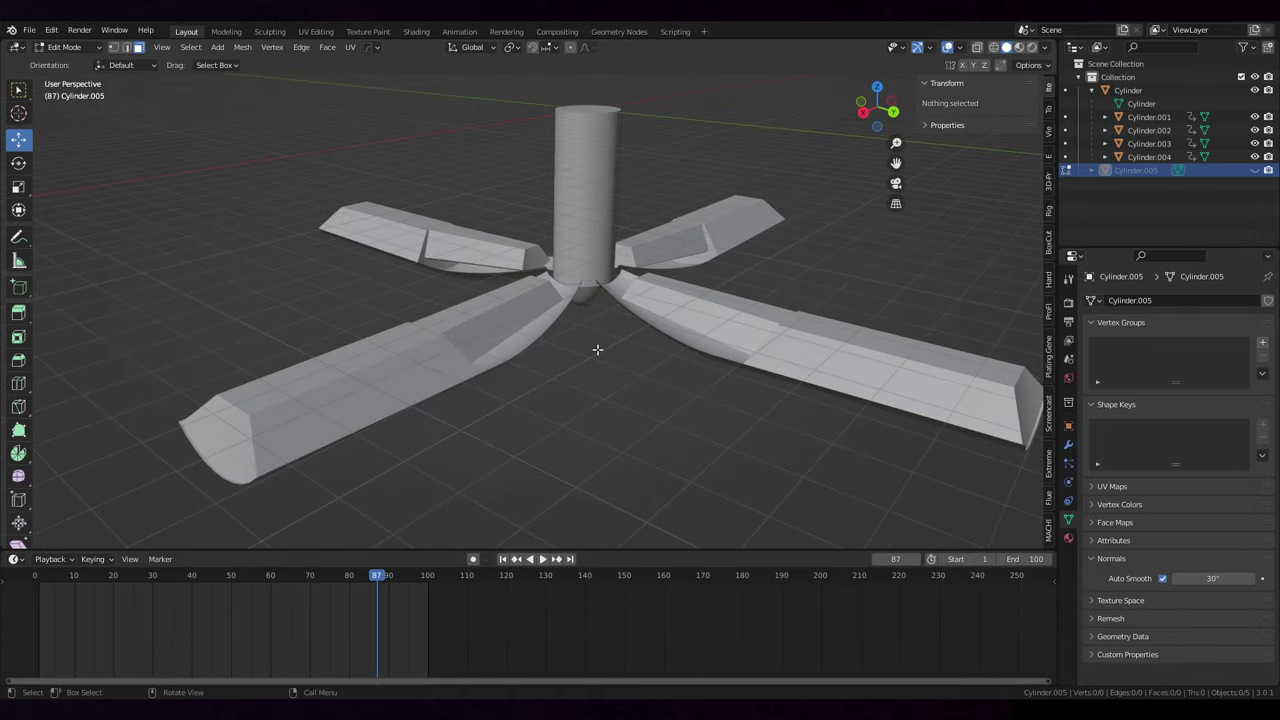
pyautogui.moveTo(603, 336); pyautogui.dragTo(580, 346)
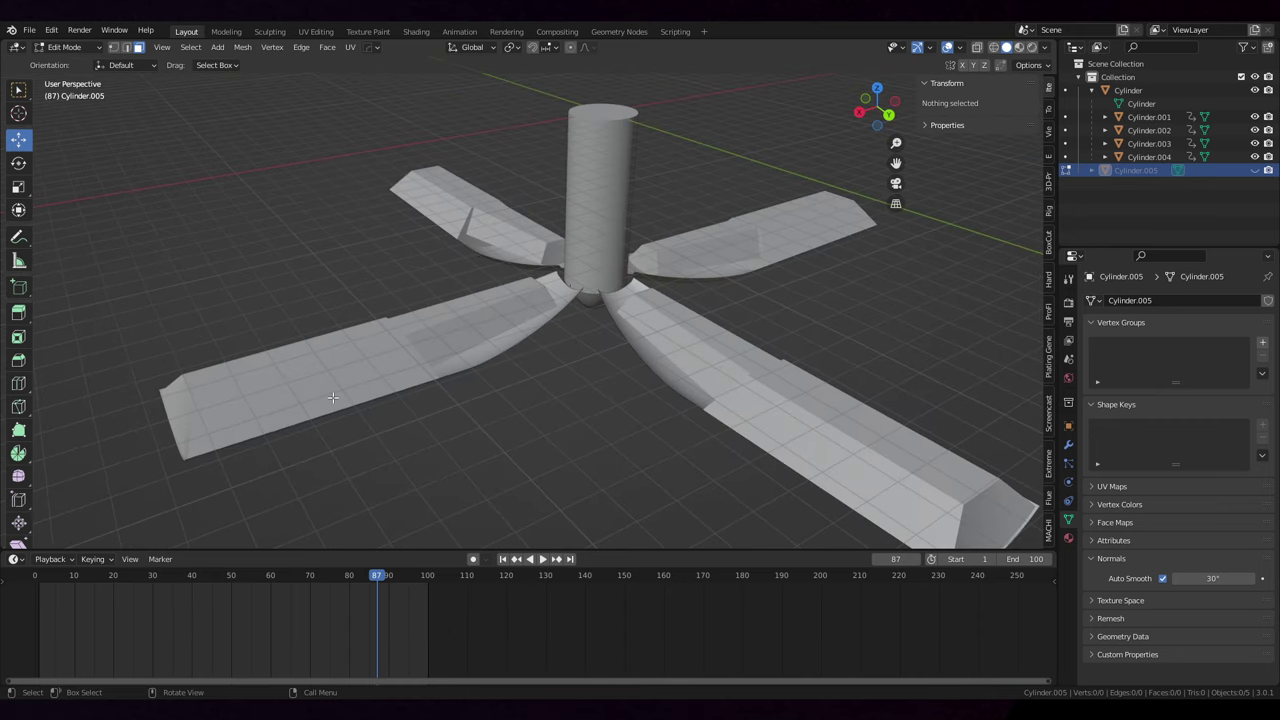
pyautogui.scroll(-3, 333, 398)
pyautogui.moveTo(370, 378); pyautogui.dragTo(724, 314)
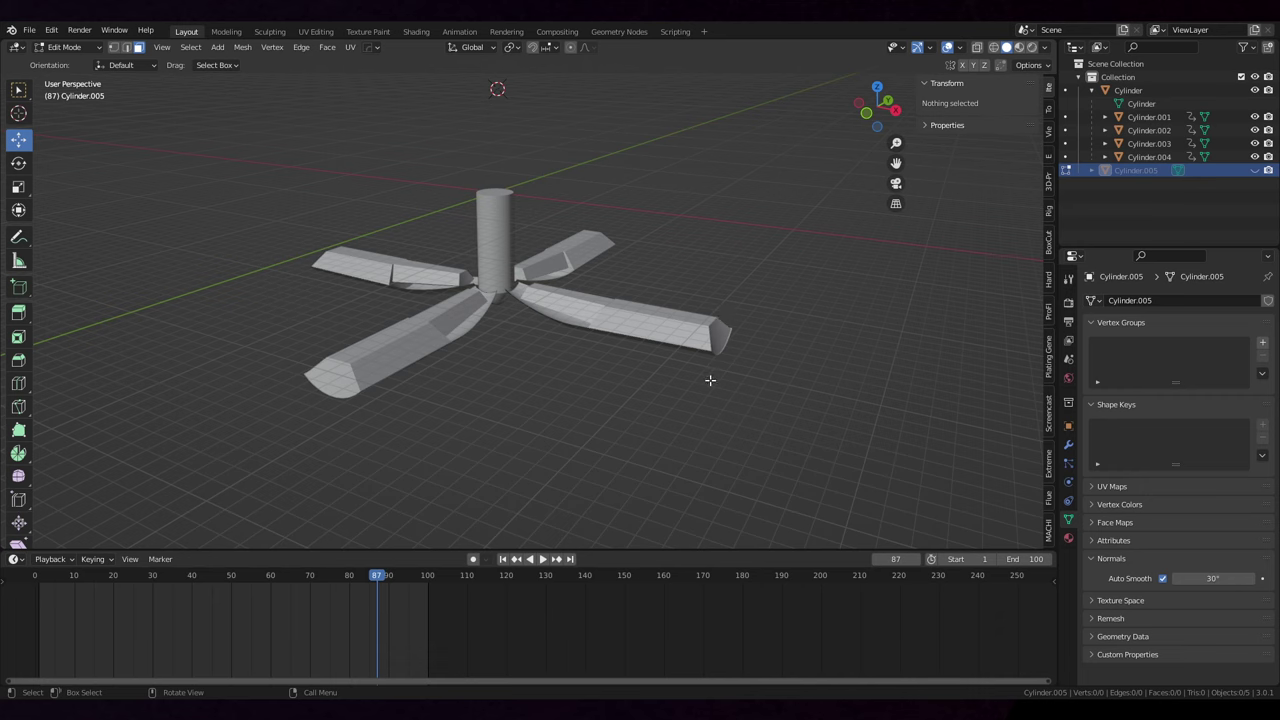
pyautogui.moveTo(758, 385); pyautogui.dragTo(563, 437)
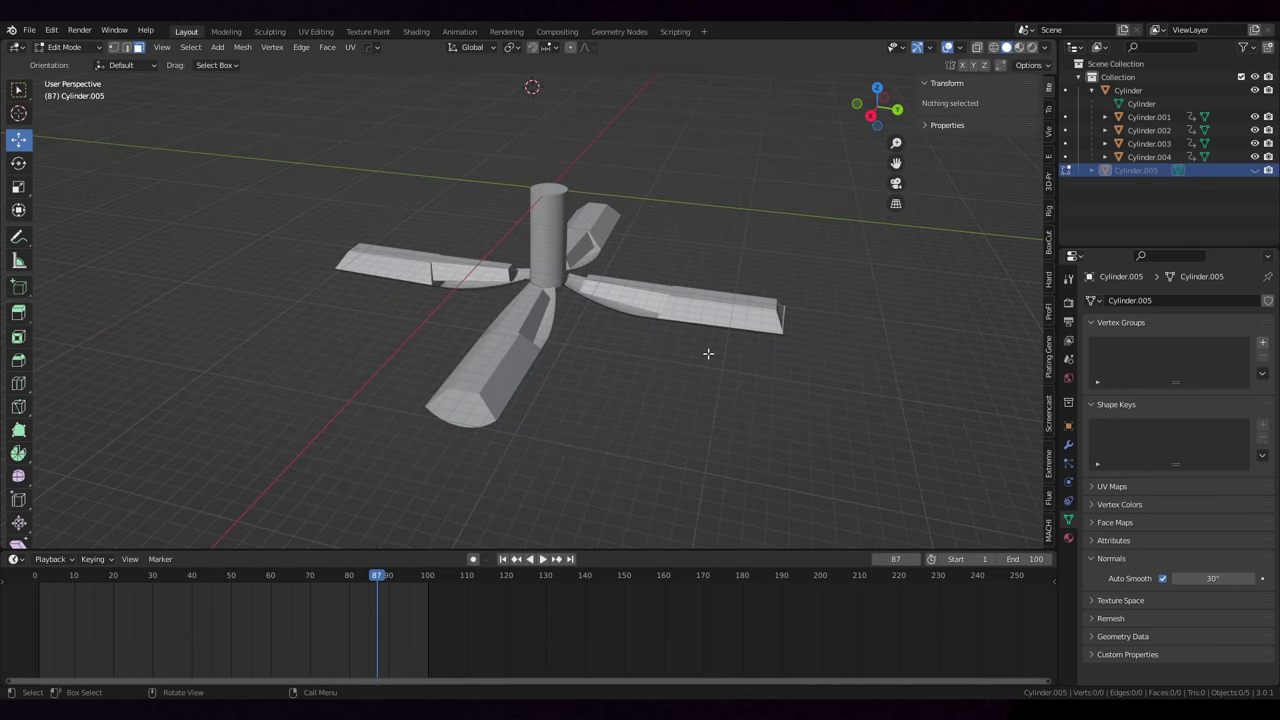
# Examine the central shaft and the places where the unfolded arms meet its base from several sides.
pyautogui.moveTo(708, 353); pyautogui.dragTo(599, 278)
pyautogui.scroll(3, 669, 366)
pyautogui.moveTo(646, 191); pyautogui.dragTo(601, 269)
pyautogui.scroll(3, 592, 258)
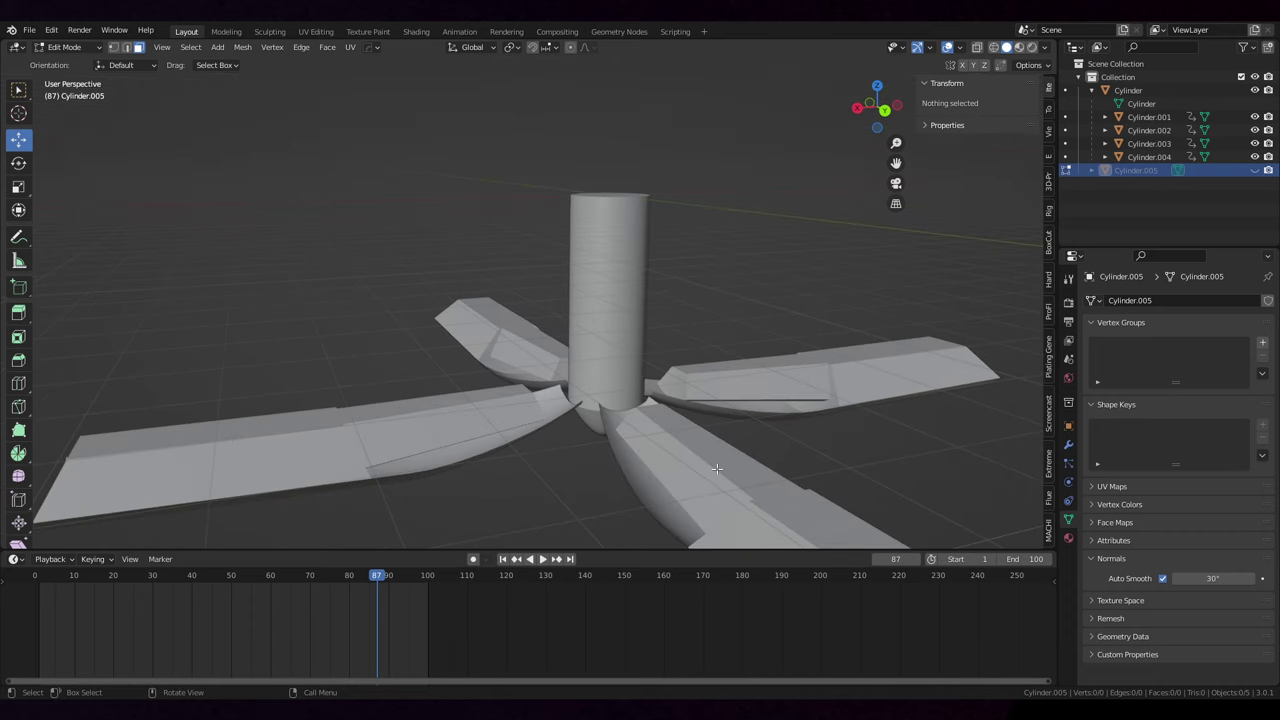
pyautogui.moveTo(702, 449); pyautogui.dragTo(750, 447)
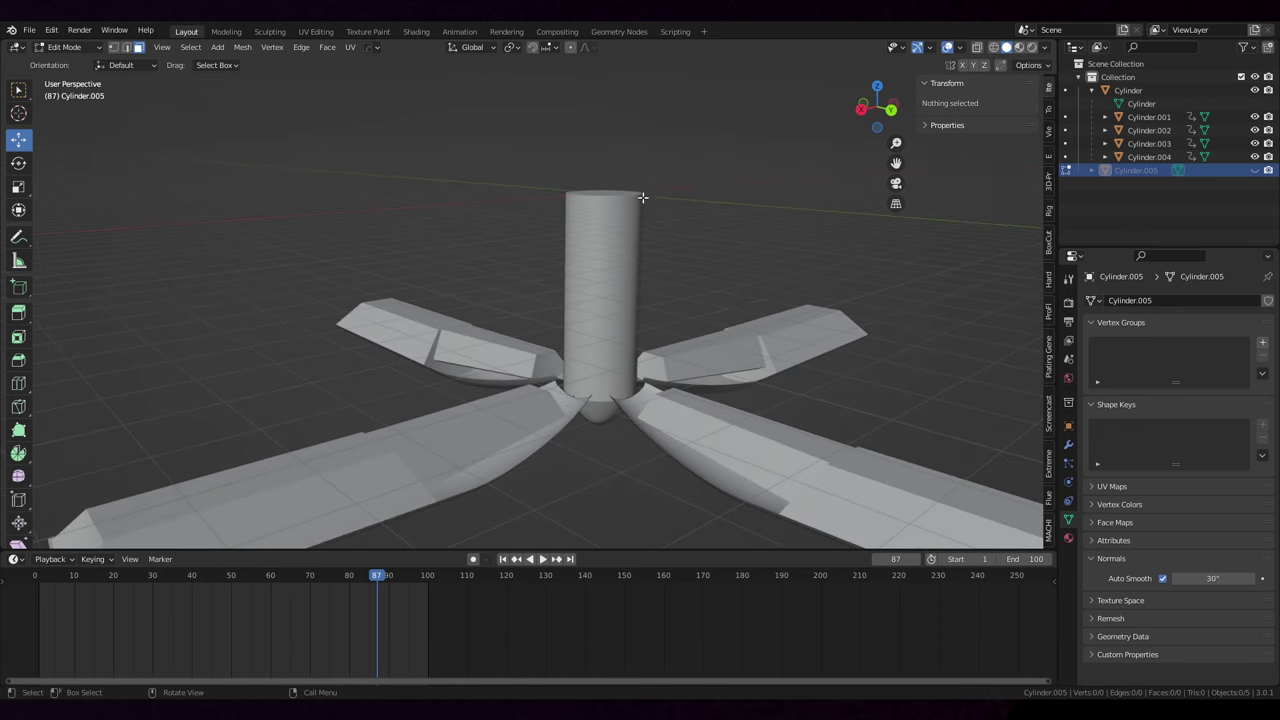
pyautogui.moveTo(632, 206); pyautogui.dragTo(660, 204)
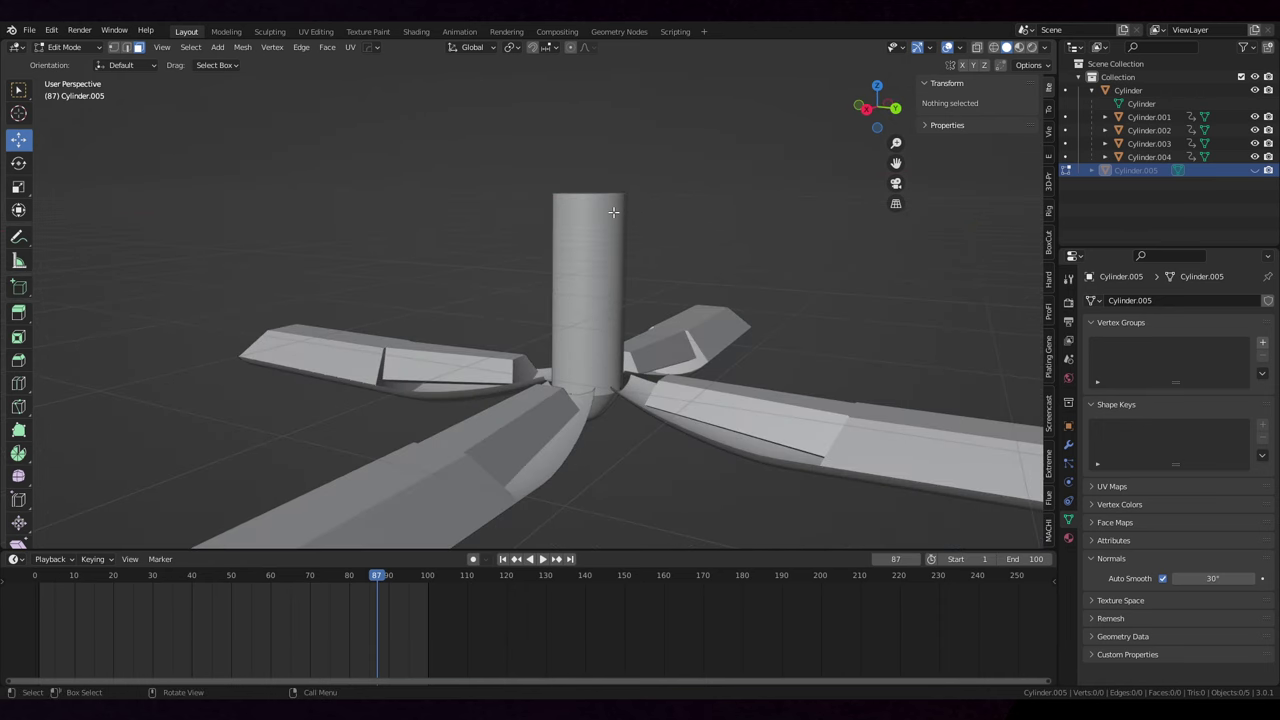
pyautogui.scroll(-3, 613, 212)
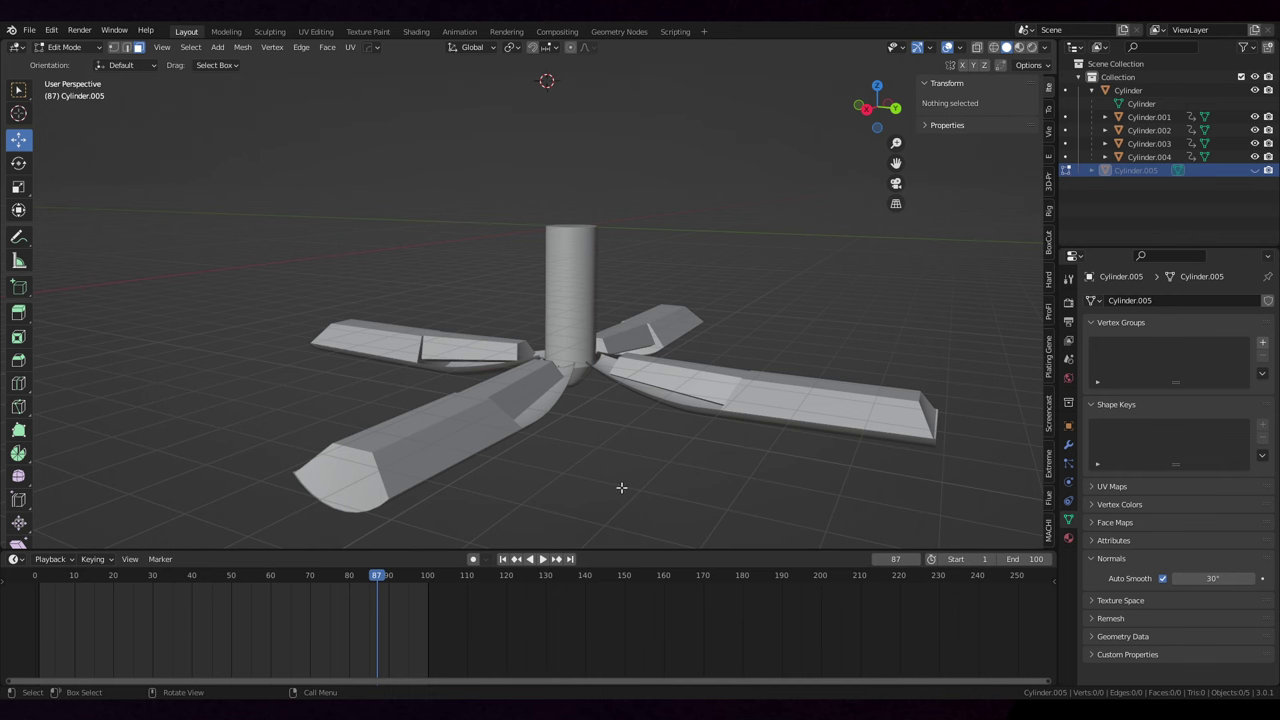
pyautogui.moveTo(620, 476); pyautogui.dragTo(666, 488)
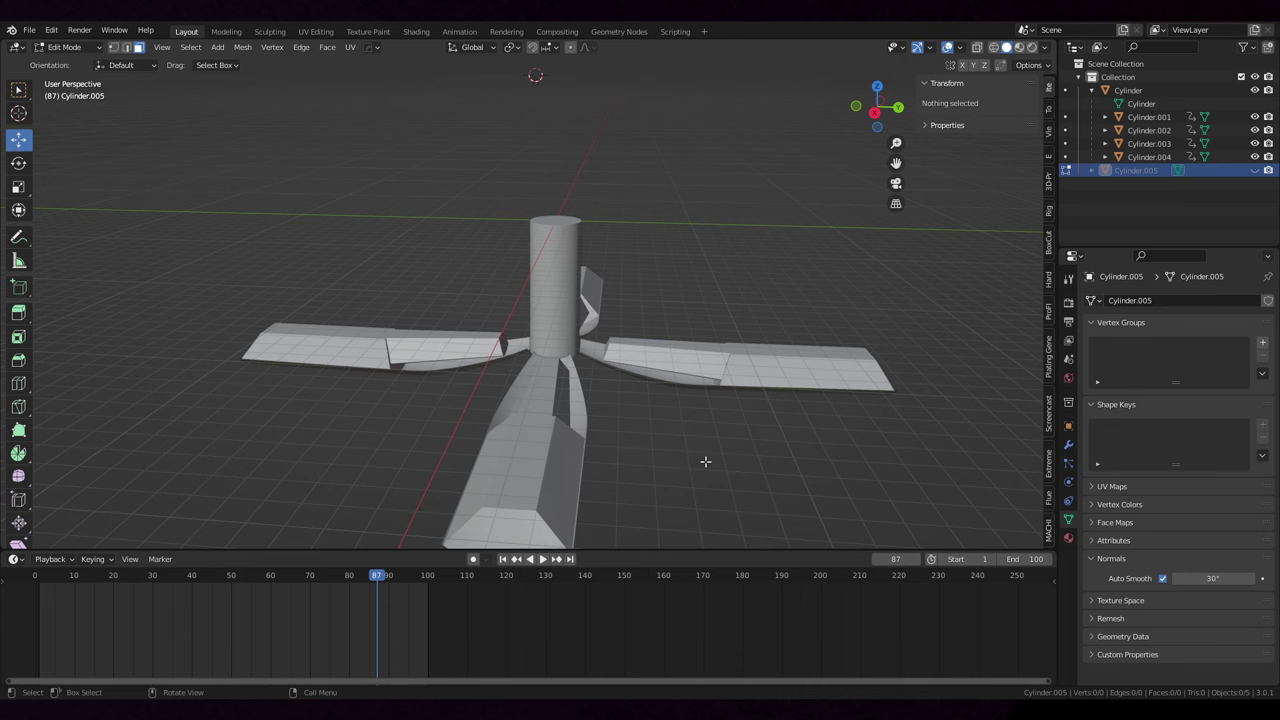
pyautogui.moveTo(754, 412); pyautogui.dragTo(588, 404)
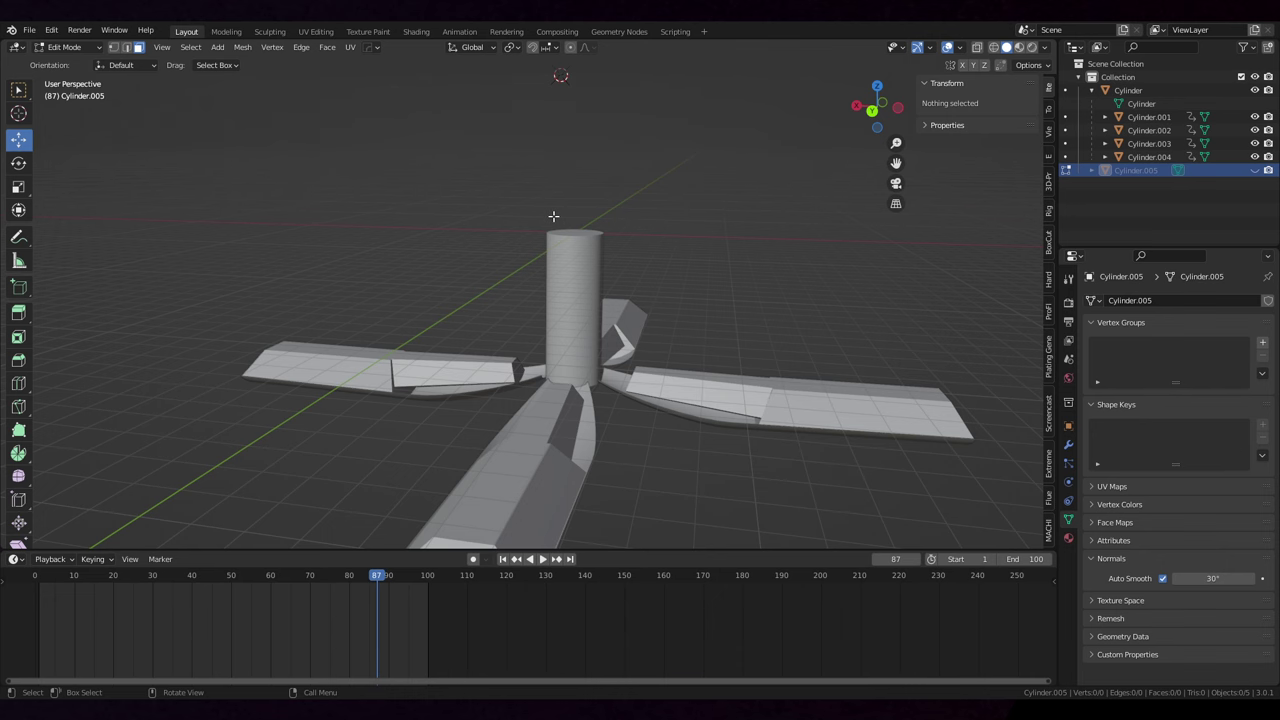
pyautogui.moveTo(553, 216); pyautogui.dragTo(732, 344)
pyautogui.hotkey('ctrl', '2')
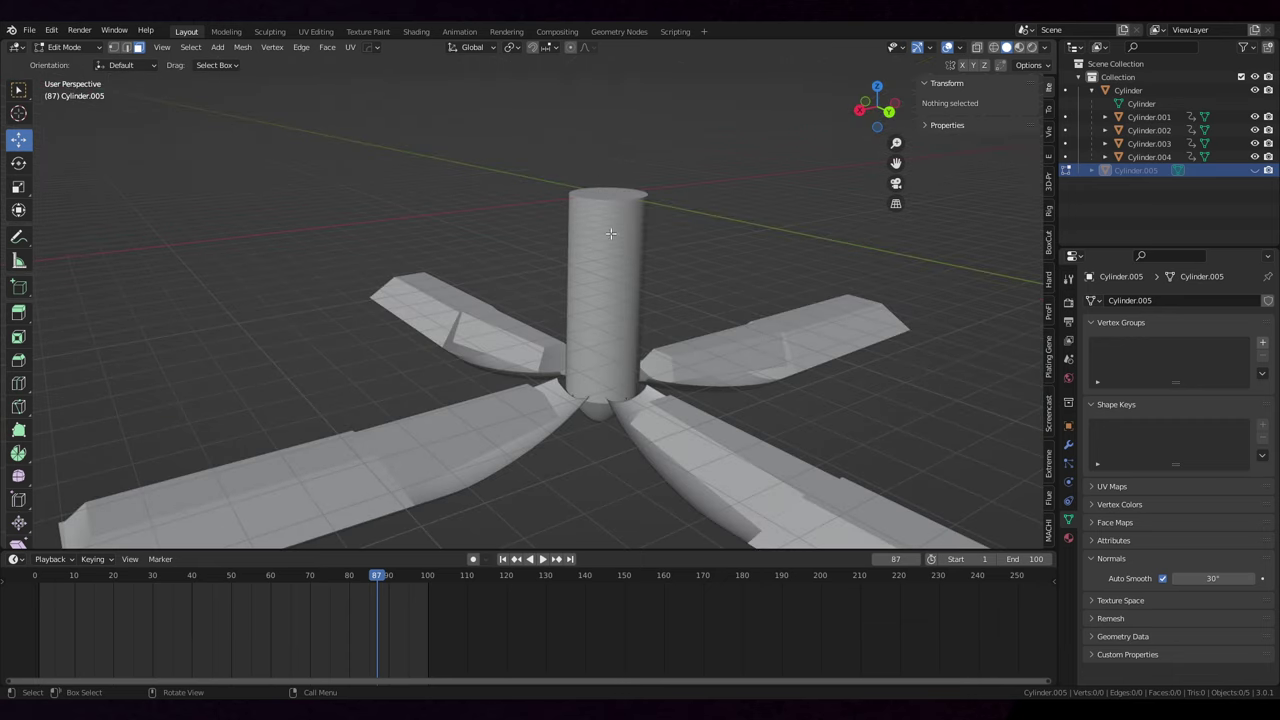
# Inspect the gaps between the round shaft and the arm ends from above, and the shaft's pointed tip from below.
pyautogui.moveTo(610, 240); pyautogui.dragTo(629, 277)
pyautogui.press('KP_7')
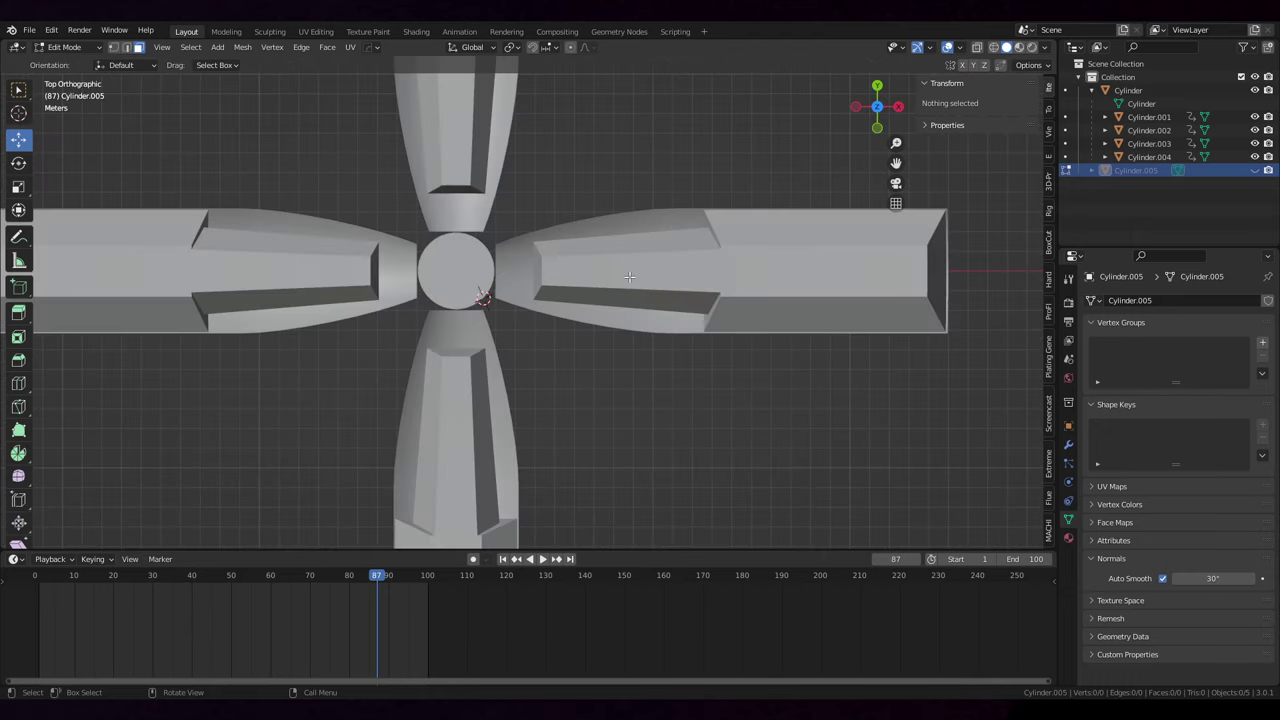
pyautogui.moveTo(503, 239); pyautogui.dragTo(581, 313)
pyautogui.scroll(5, 665, 281)
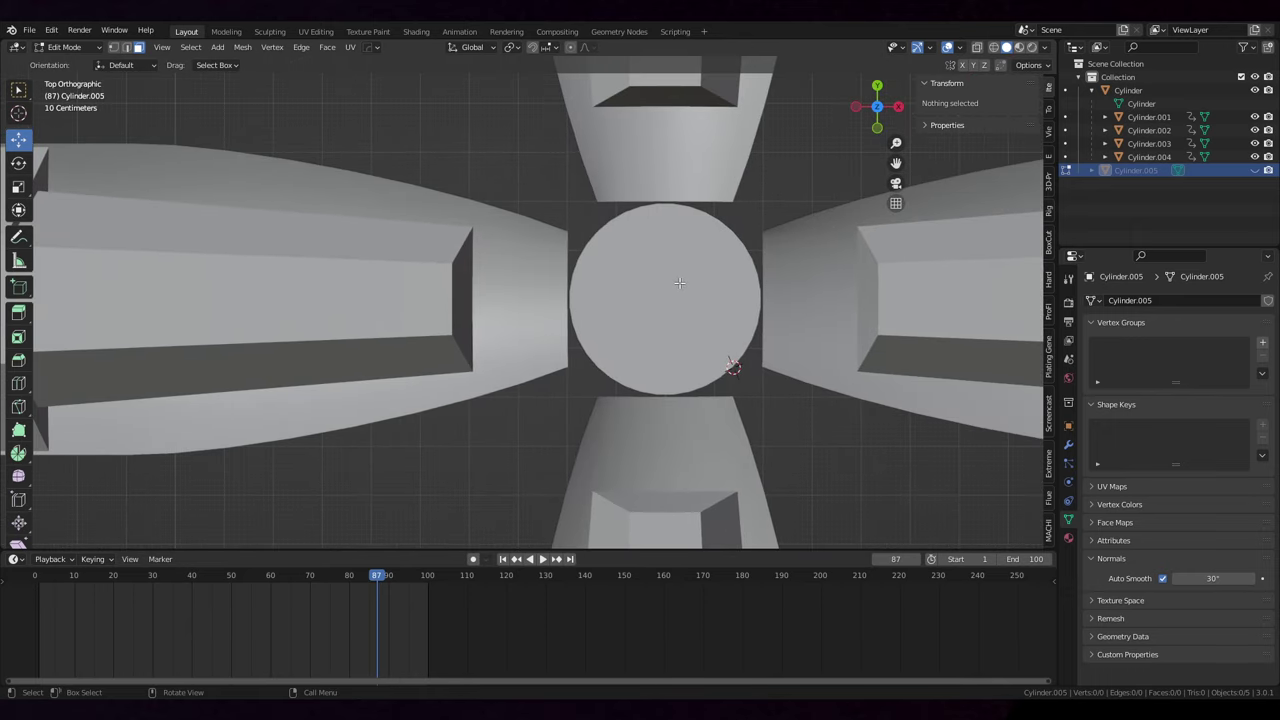
pyautogui.scroll(1, 684, 308)
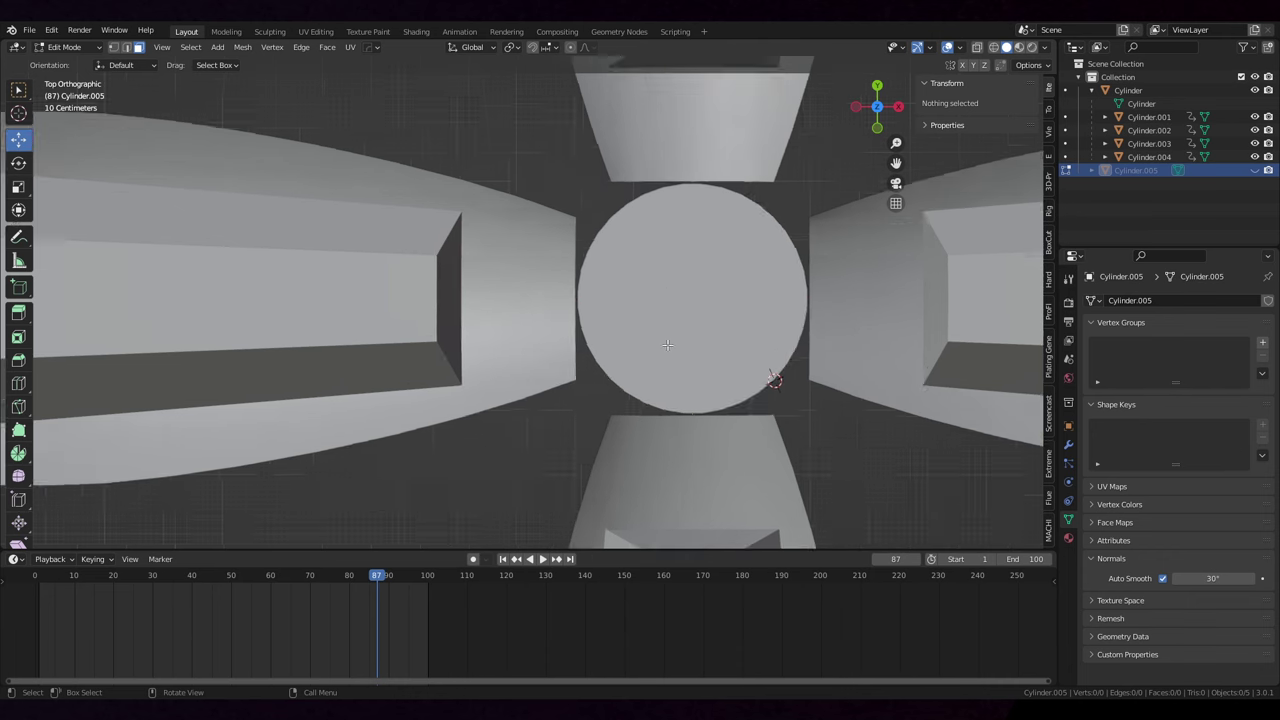
pyautogui.moveTo(674, 354); pyautogui.dragTo(691, 231)
pyautogui.scroll(-6, 694, 223)
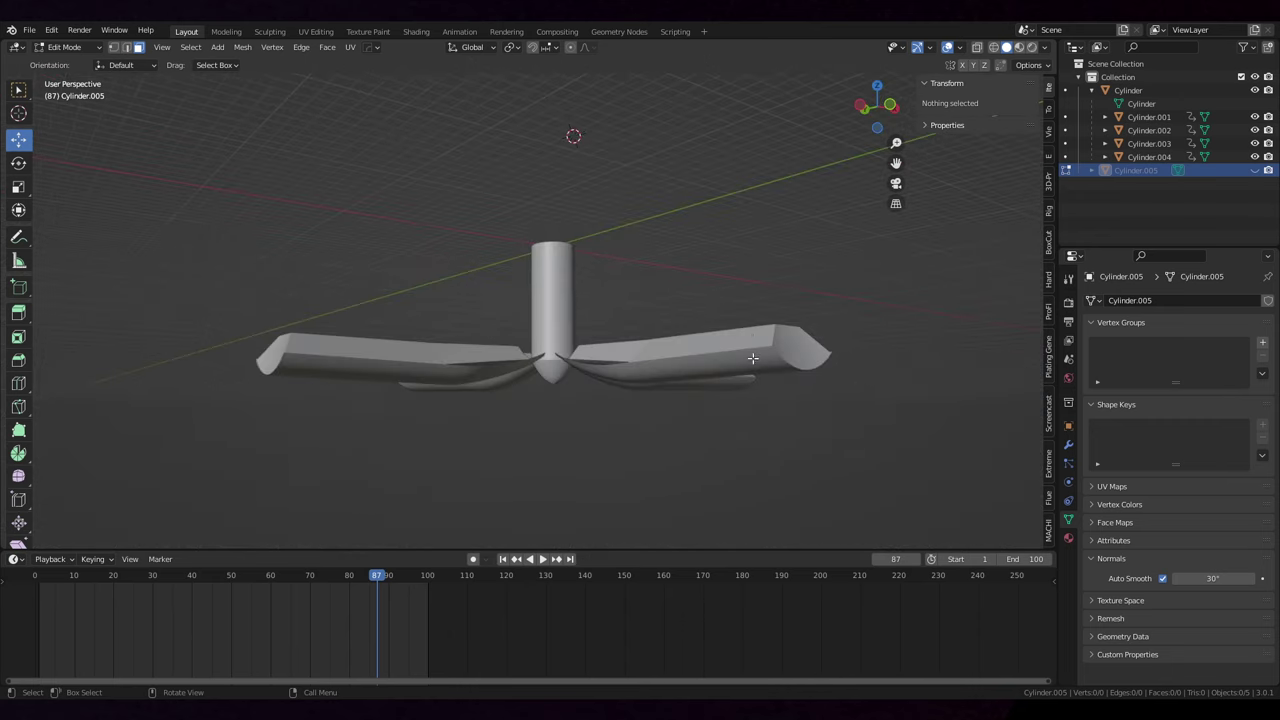
pyautogui.scroll(3, 743, 309)
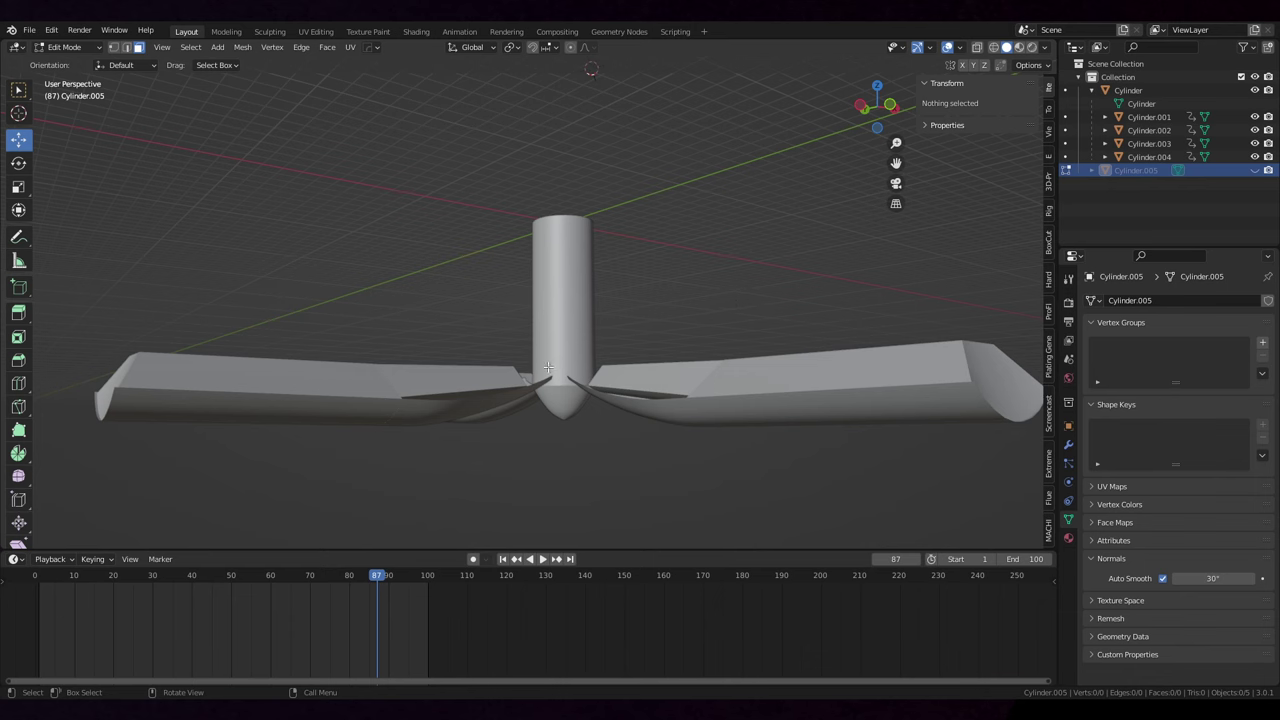
pyautogui.moveTo(516, 358); pyautogui.dragTo(726, 365)
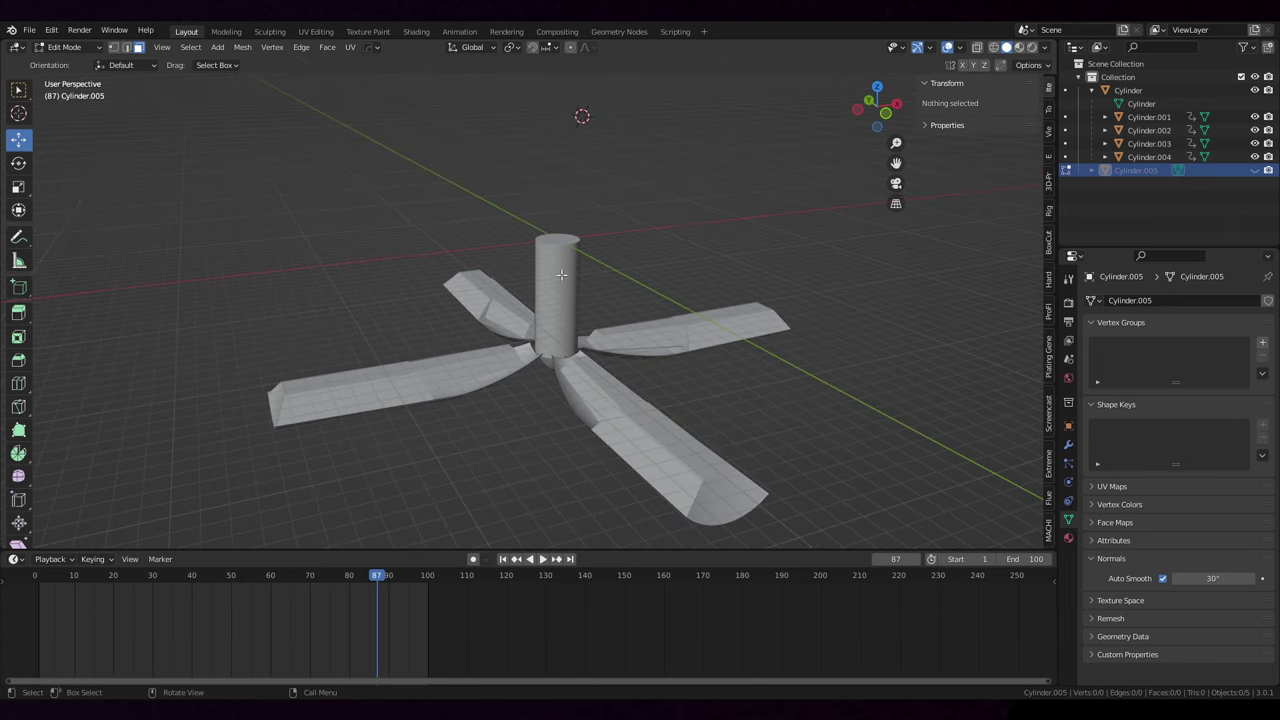
pyautogui.moveTo(637, 274); pyautogui.dragTo(662, 266)
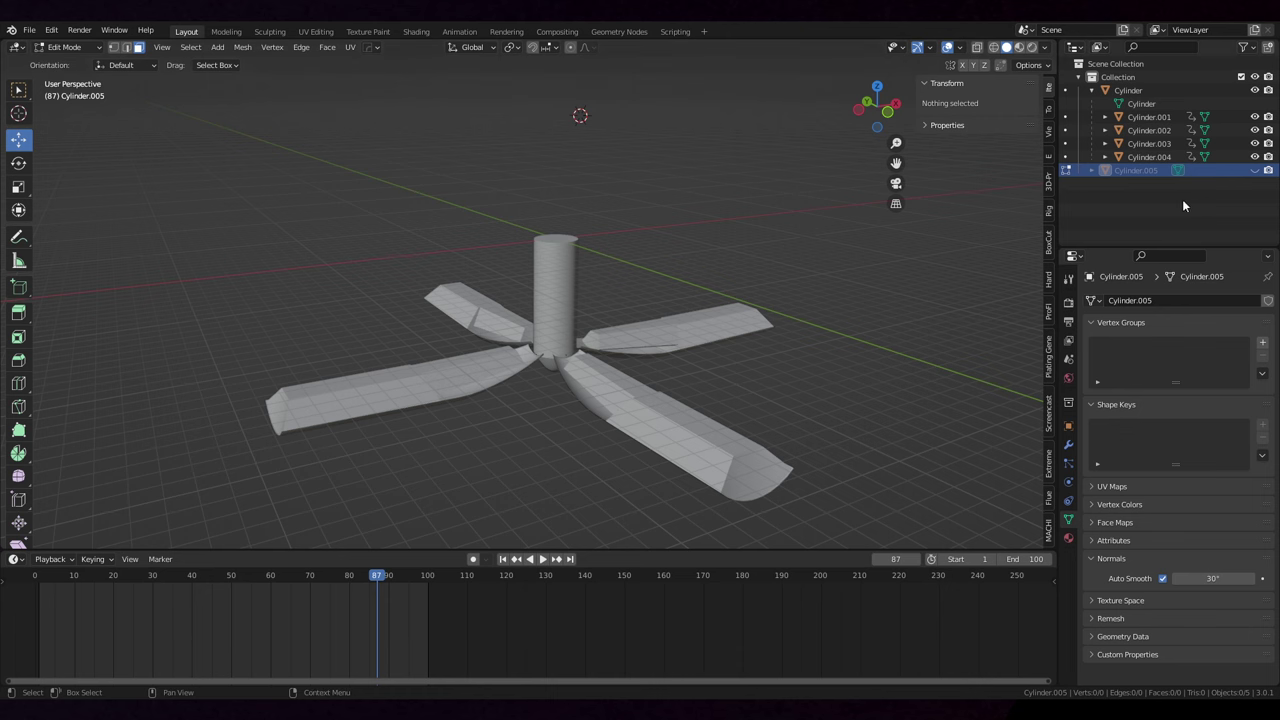
# Show the hidden bullet-shaped body Cylinder.005 and return to Object Mode.
pyautogui.click(1255, 170)
pyautogui.moveTo(1022, 257); pyautogui.dragTo(766, 228)
pyautogui.scroll(1, 675, 294)
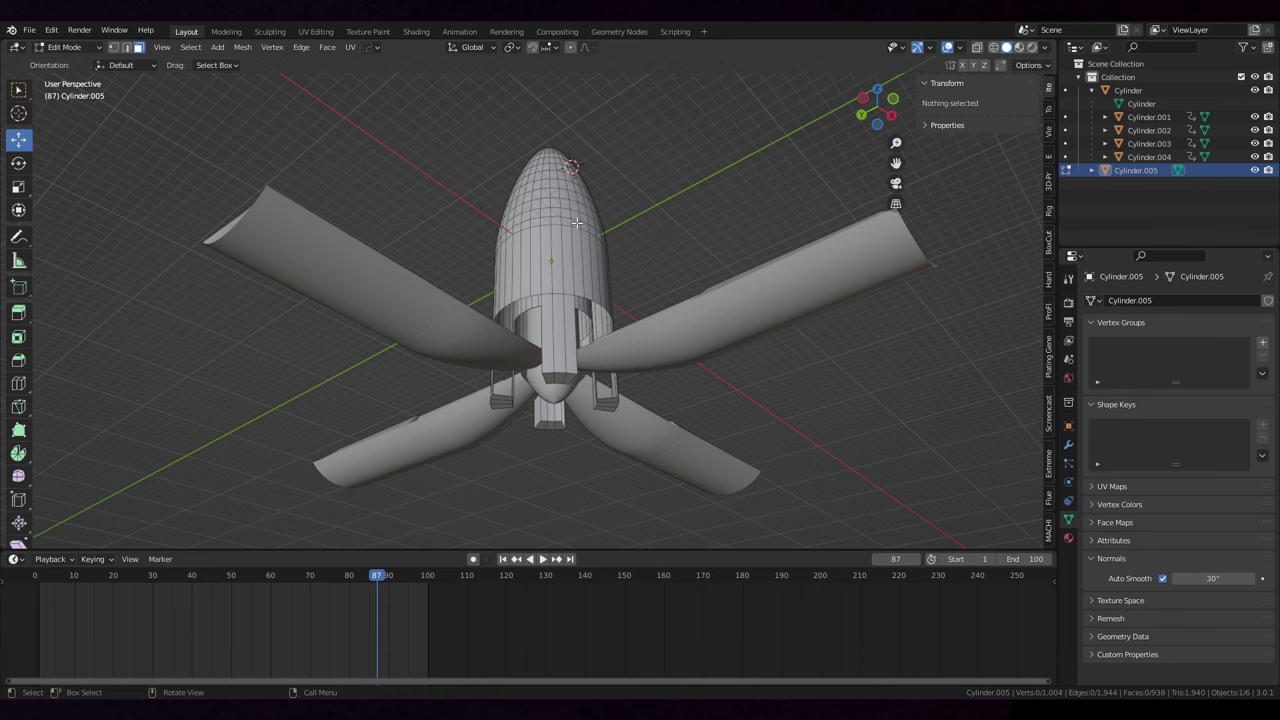
pyautogui.press('Tab')
pyautogui.moveTo(585, 200); pyautogui.dragTo(485, 305)
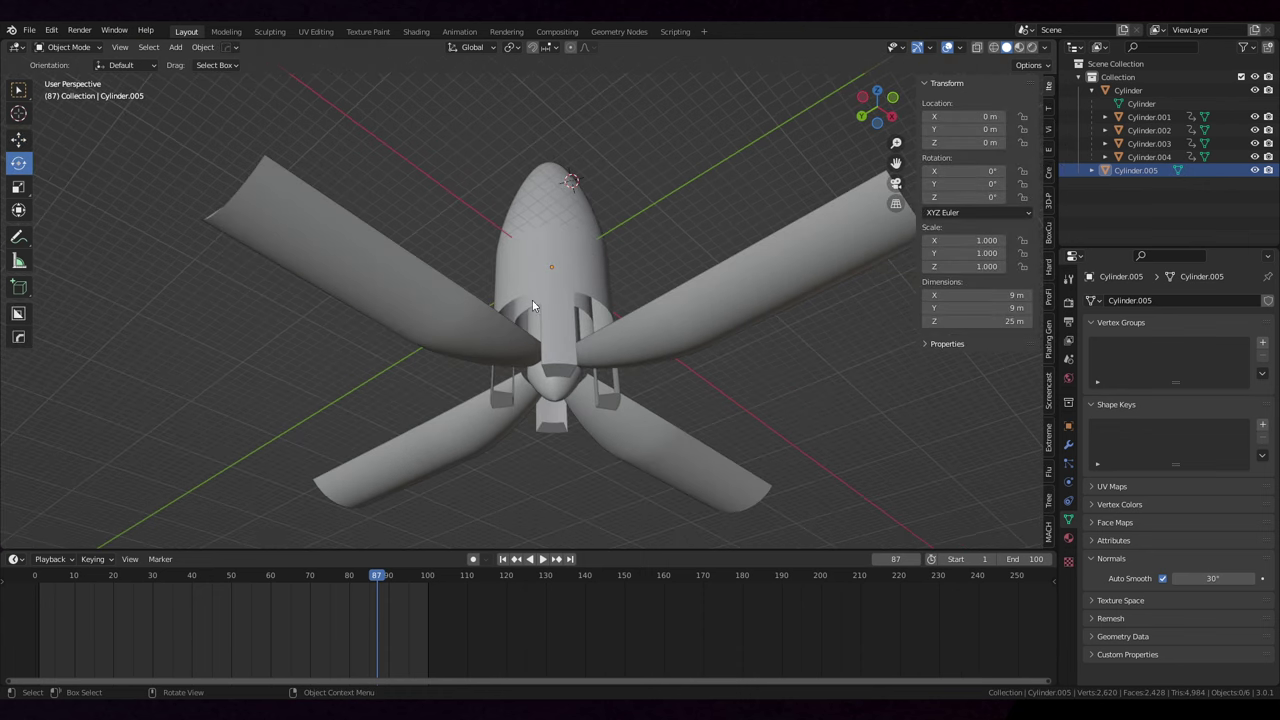
pyautogui.moveTo(631, 296); pyautogui.dragTo(608, 317)
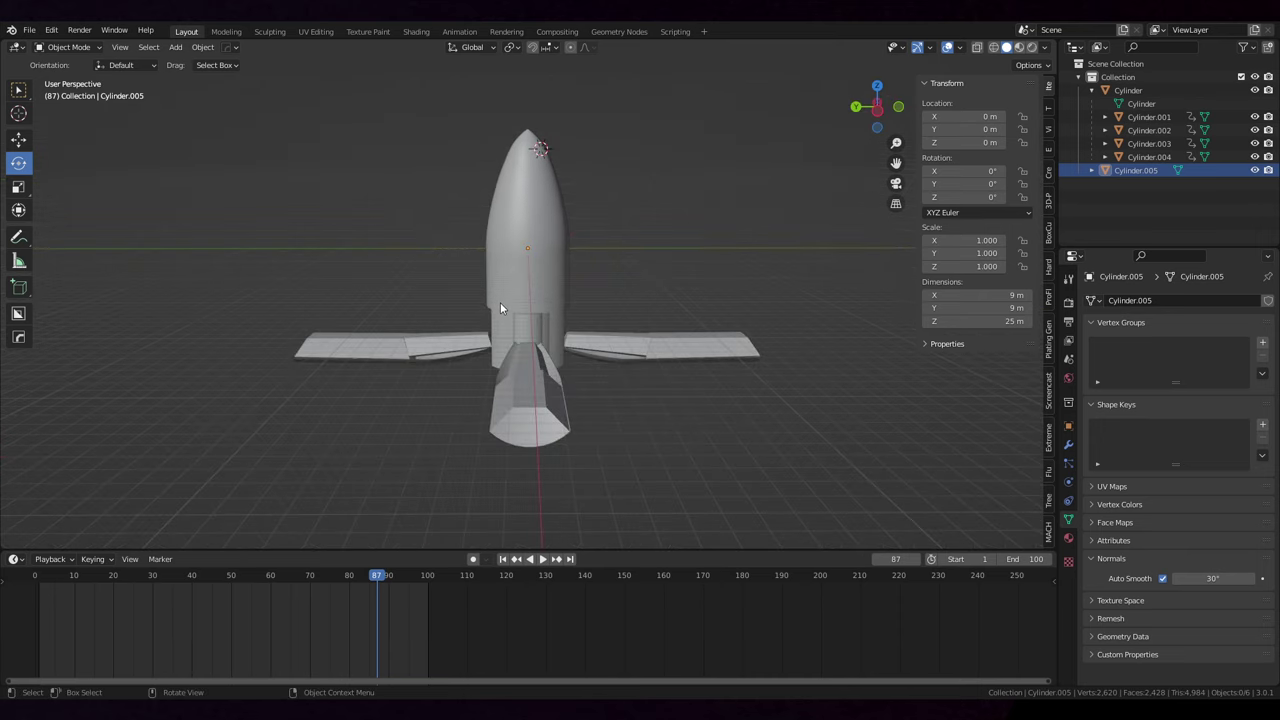
# Examine the bullet-shaped body above the unfolded arms from several sides, including its nose, lower rim and the supports reaching down to the arms.
pyautogui.moveTo(500, 294); pyautogui.dragTo(528, 372)
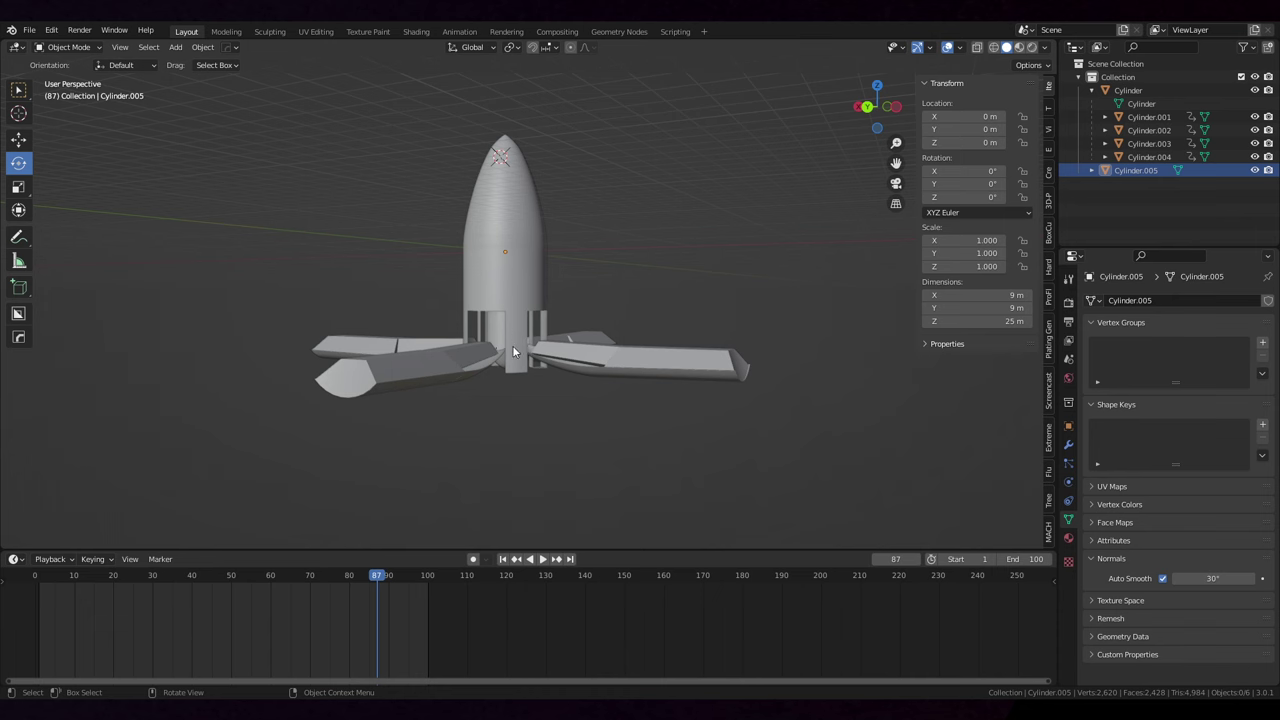
pyautogui.moveTo(511, 366); pyautogui.dragTo(500, 230)
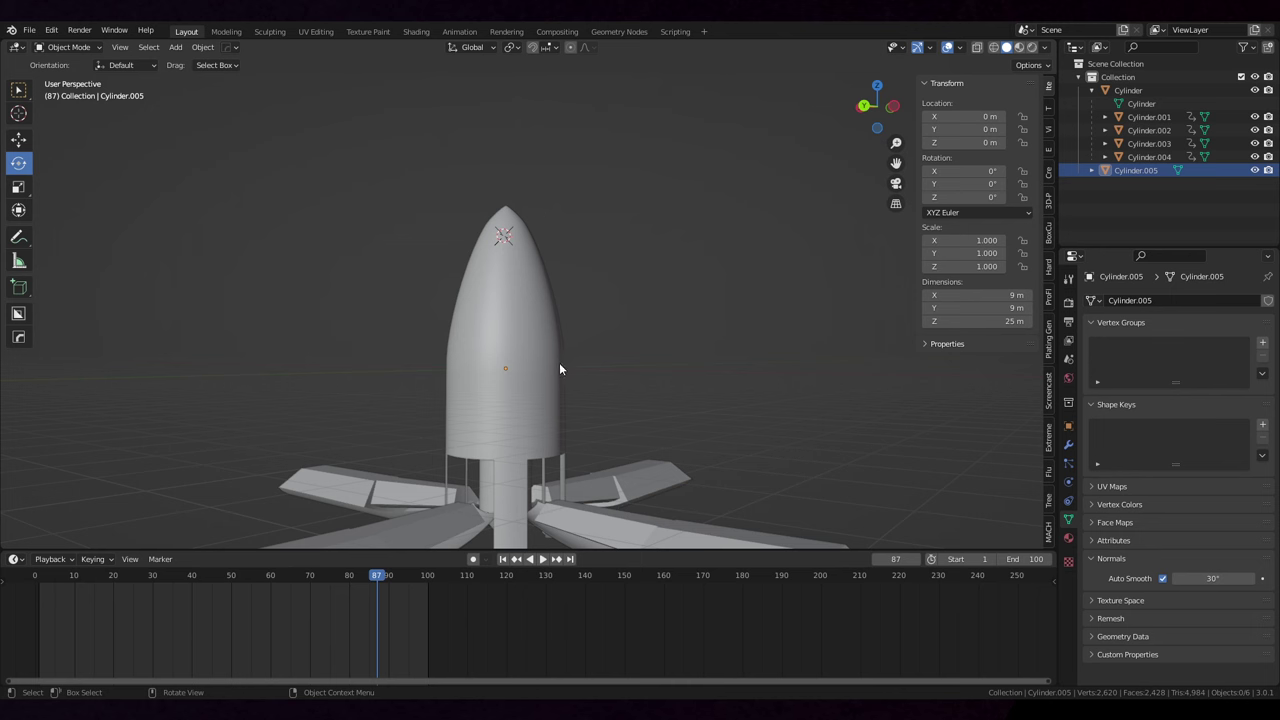
pyautogui.moveTo(606, 316); pyautogui.dragTo(476, 412)
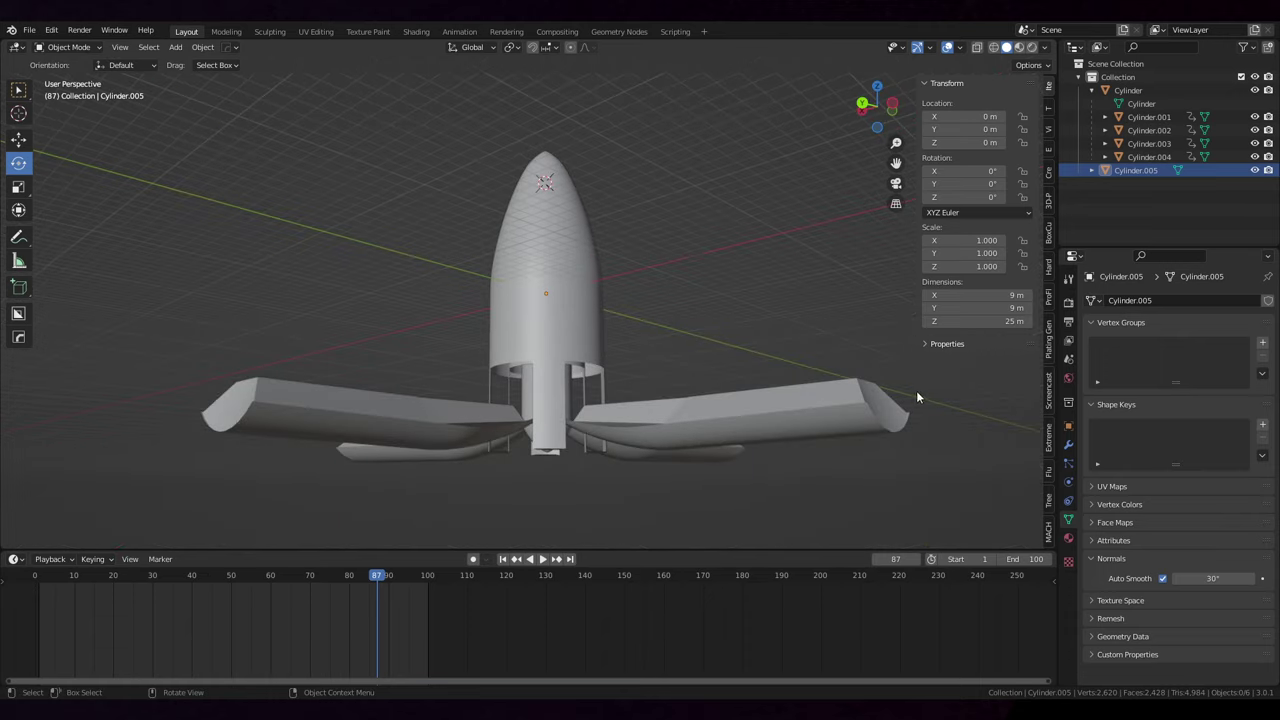
pyautogui.moveTo(810, 362); pyautogui.dragTo(818, 409)
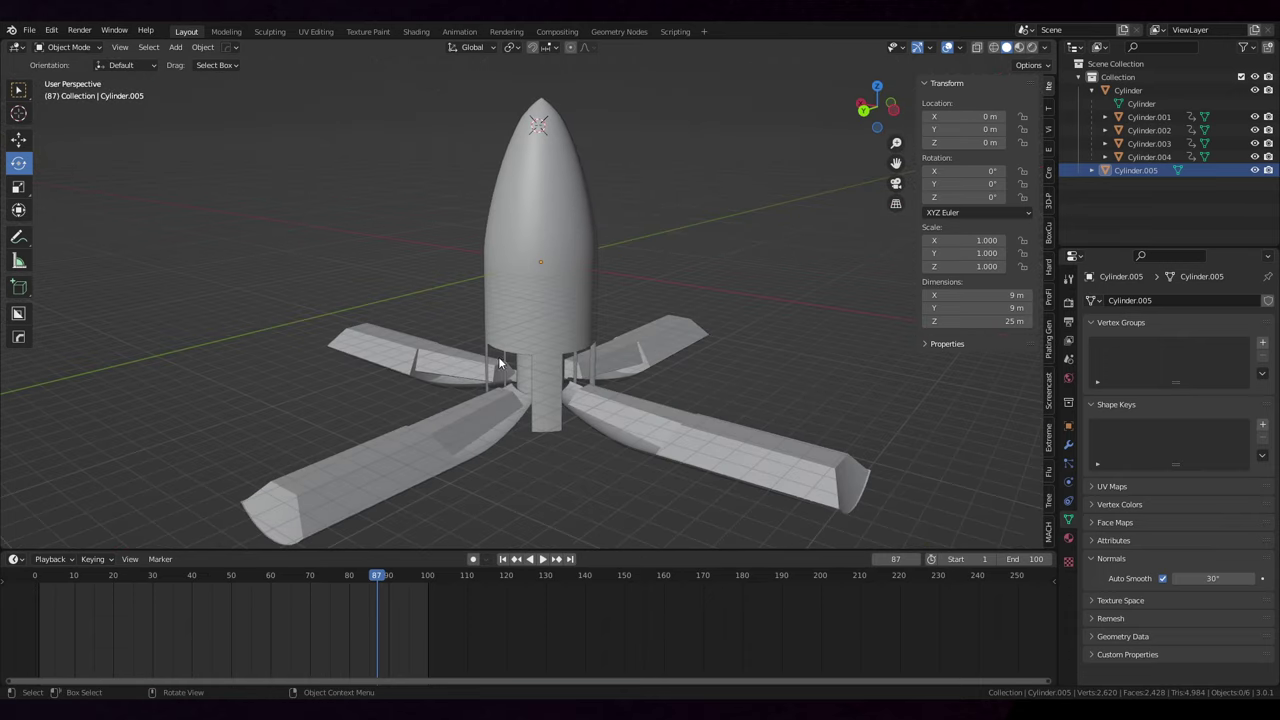
pyautogui.moveTo(572, 318)
pyautogui.mouseDown()
pyautogui.moveTo(574, 260)
pyautogui.moveTo(583, 287)
pyautogui.moveTo(564, 301)
pyautogui.mouseUp()
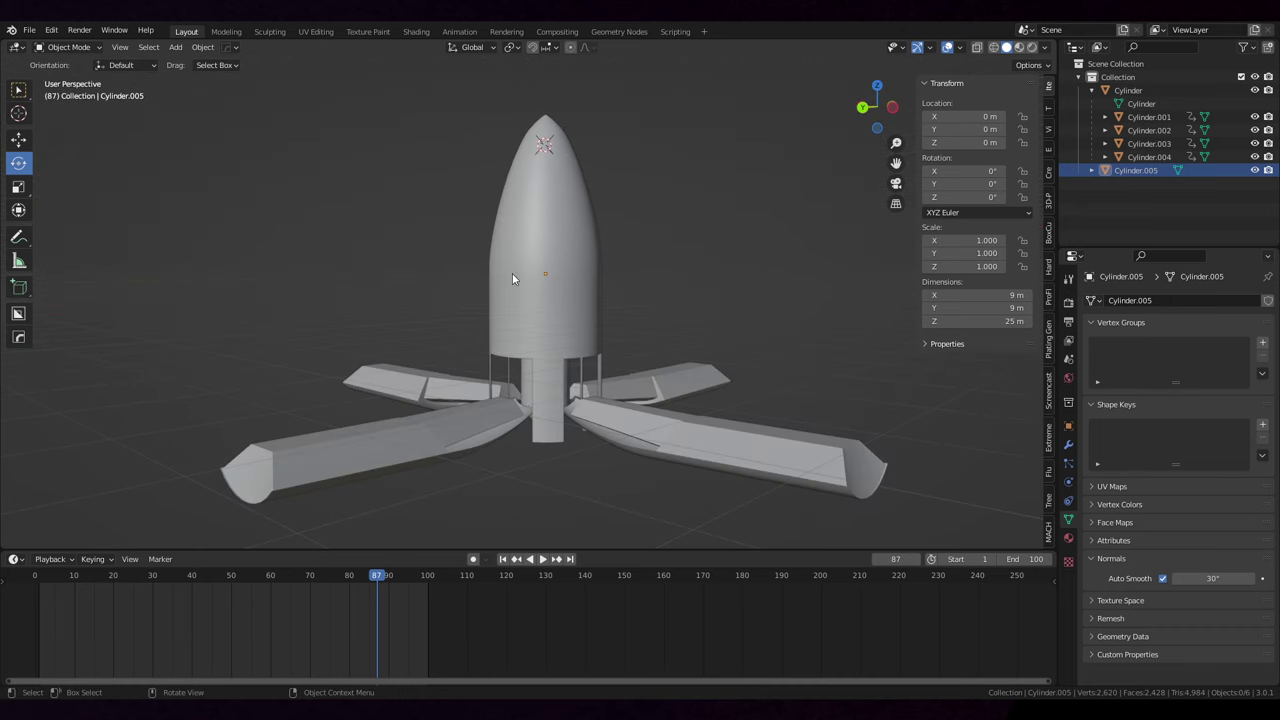
pyautogui.moveTo(749, 420); pyautogui.dragTo(740, 456)
pyautogui.scroll(1, 686, 414)
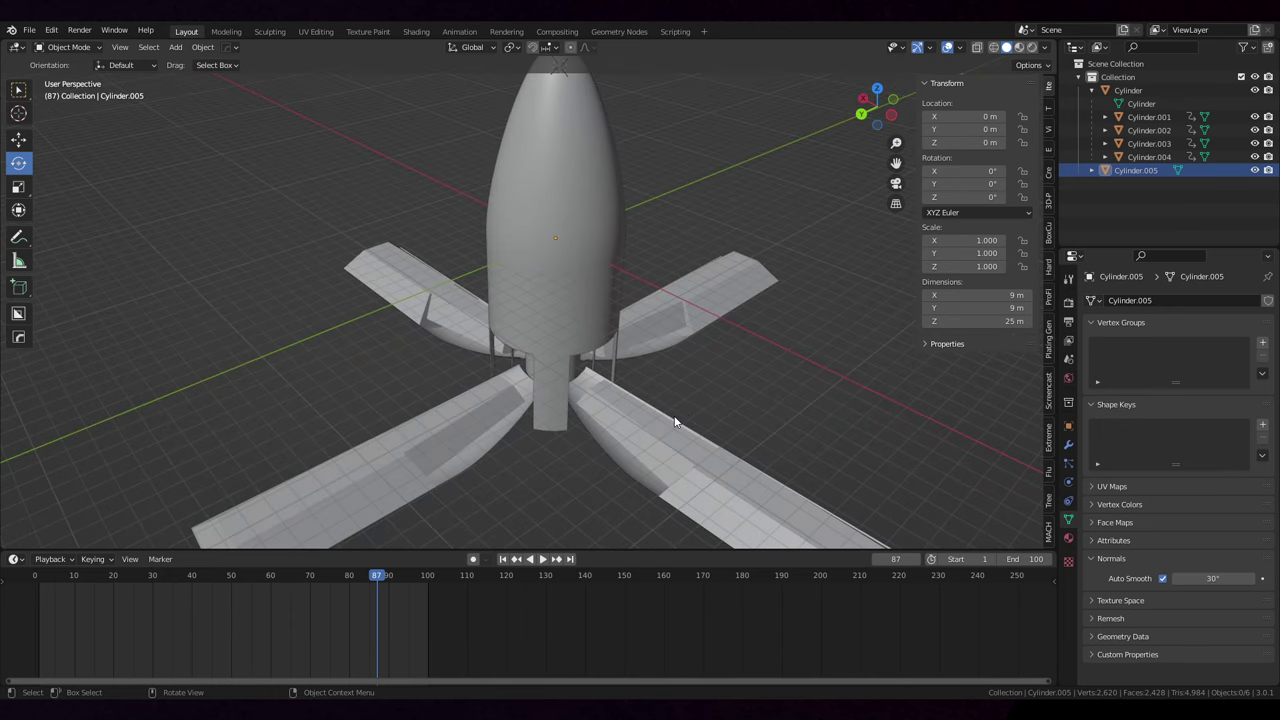
pyautogui.scroll(-1, 665, 412)
pyautogui.moveTo(664, 410); pyautogui.dragTo(611, 327)
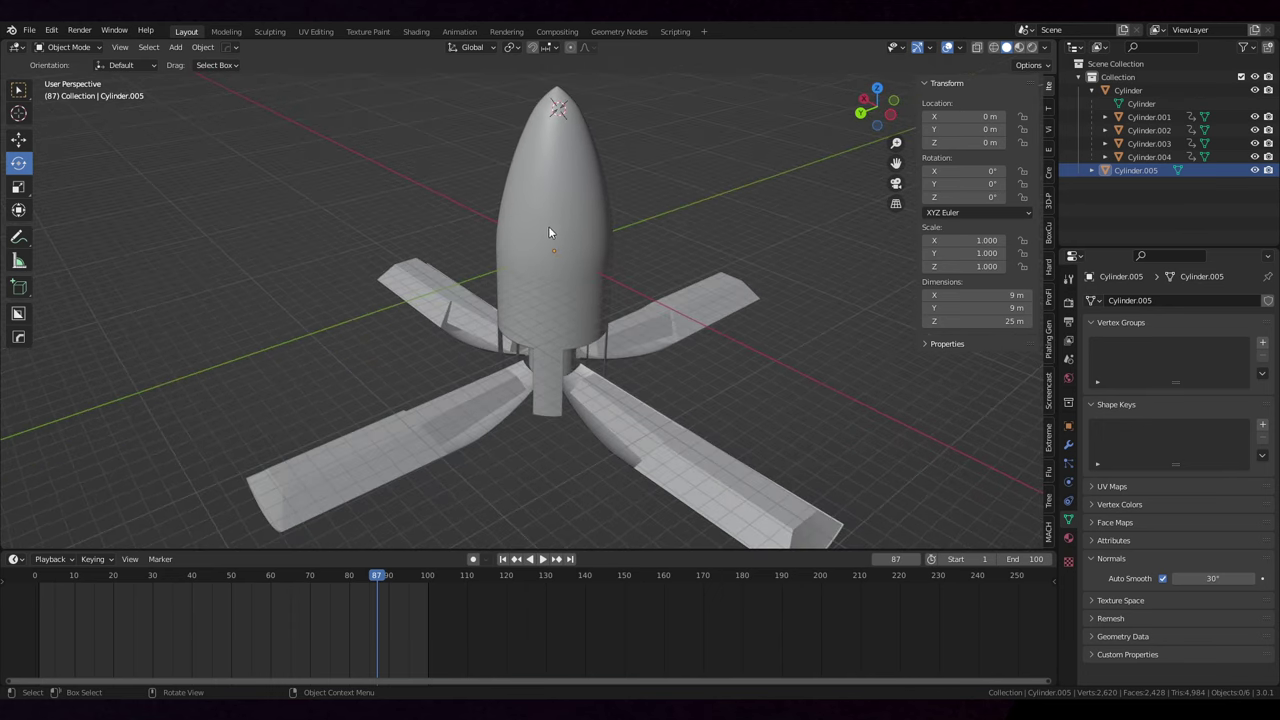
pyautogui.moveTo(528, 473); pyautogui.dragTo(502, 272)
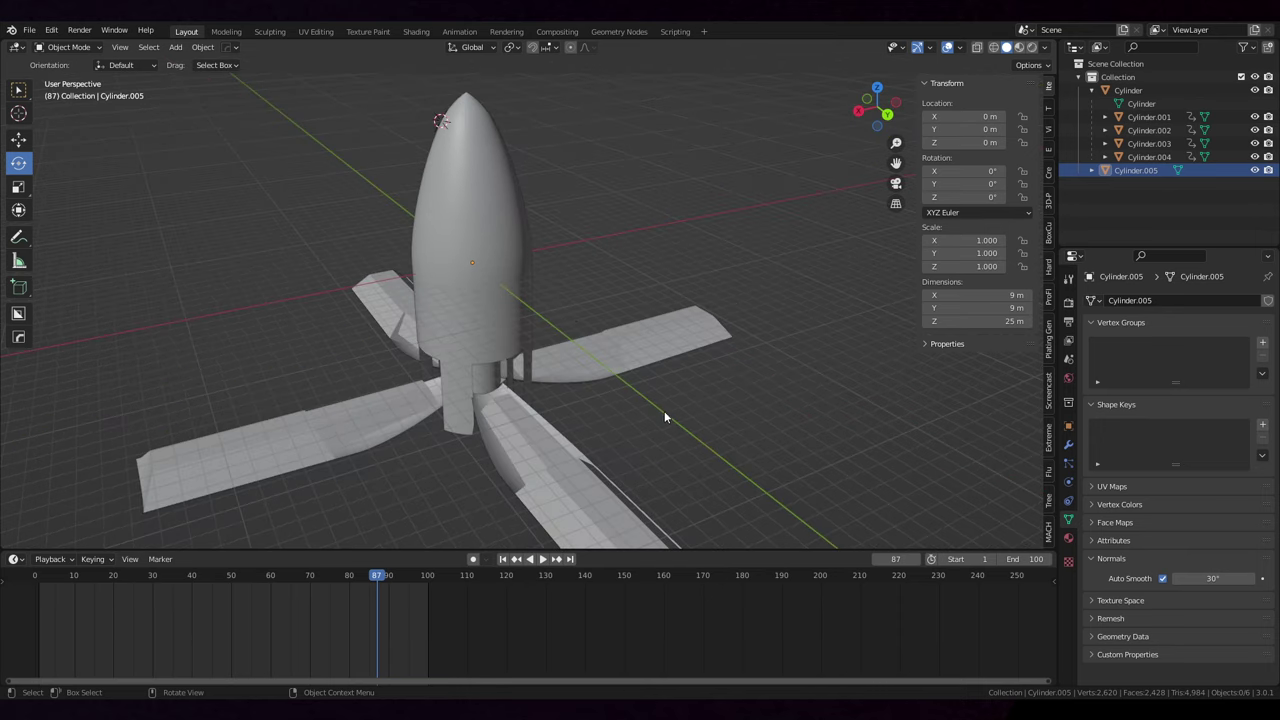
pyautogui.scroll(1, 661, 411)
pyautogui.scroll(-3, 659, 410)
pyautogui.moveTo(658, 409); pyautogui.dragTo(556, 207)
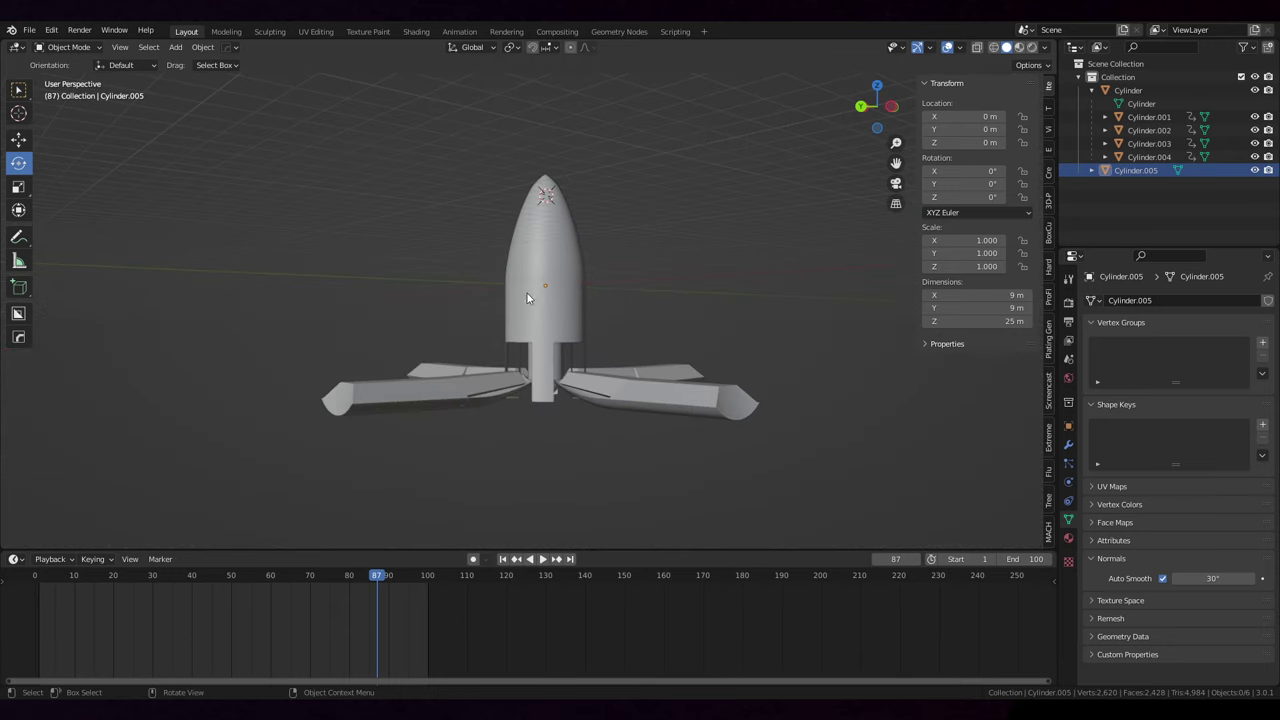
# Select the arm Cylinder.004 and then the arm Cylinder.003, and hide the bullet-shaped body Cylinder.005.
pyautogui.click(564, 272)
pyautogui.click(616, 412)
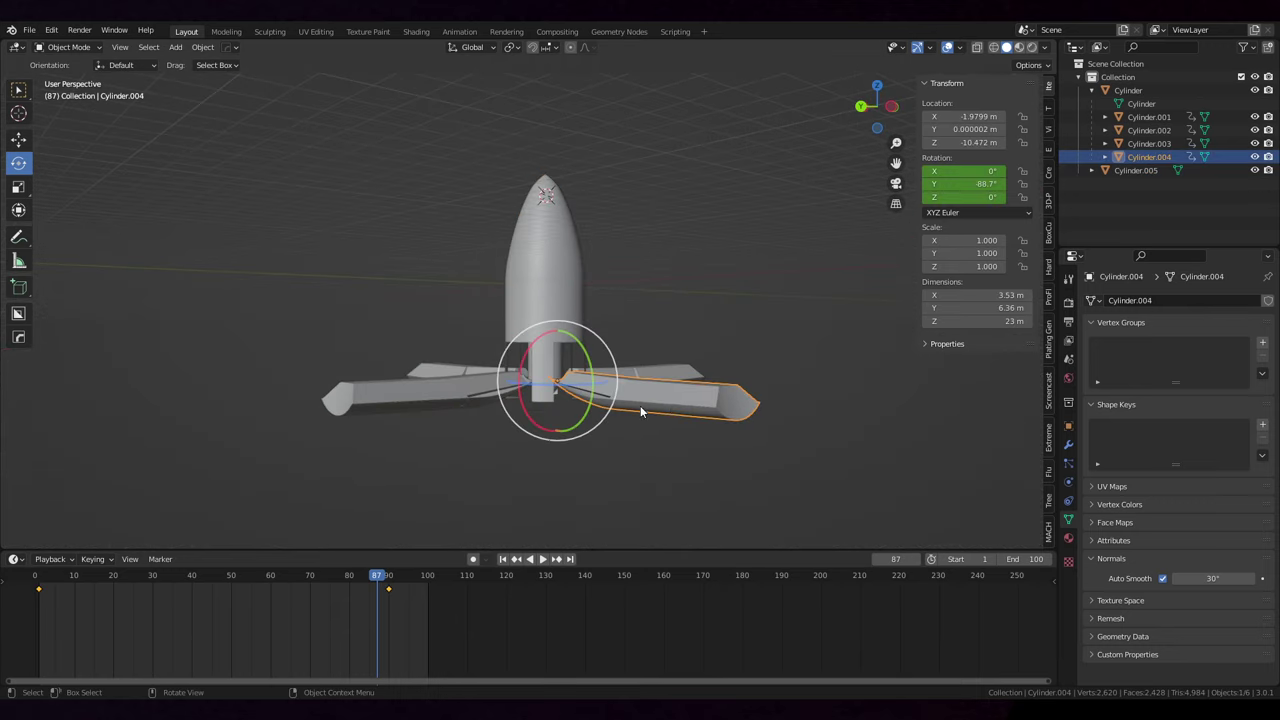
pyautogui.moveTo(672, 408); pyautogui.dragTo(761, 367)
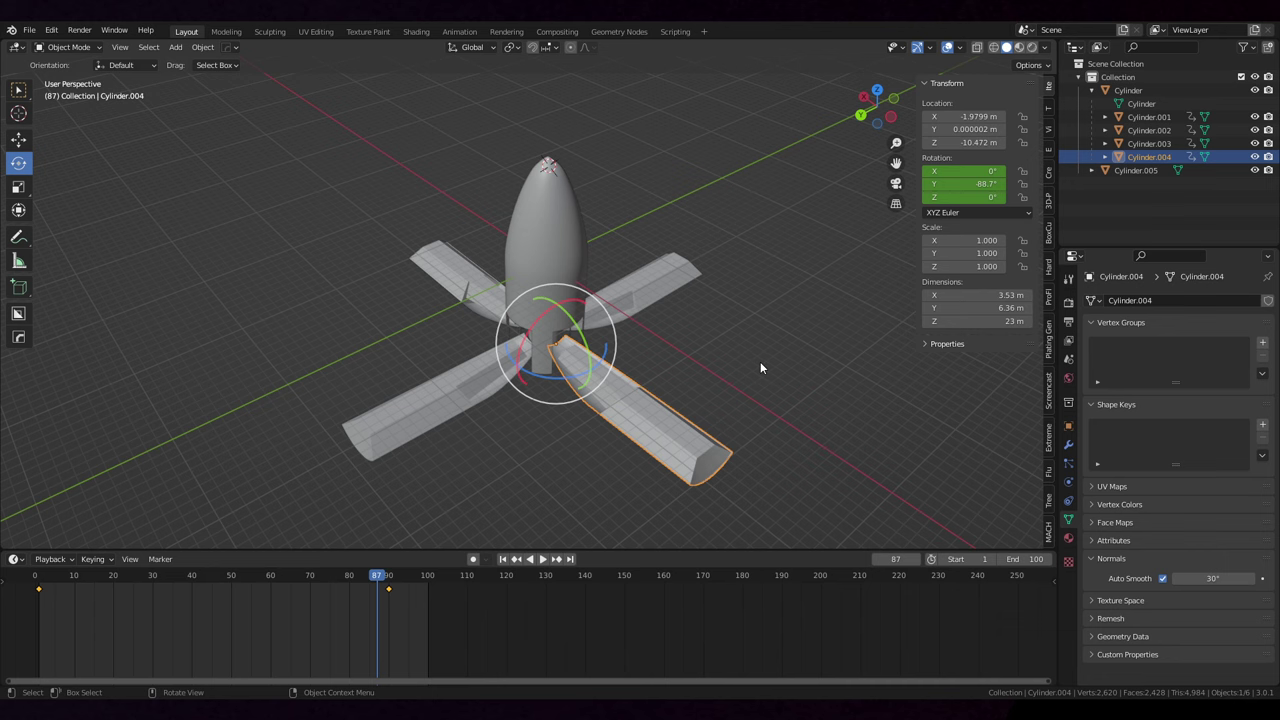
pyautogui.click(426, 388)
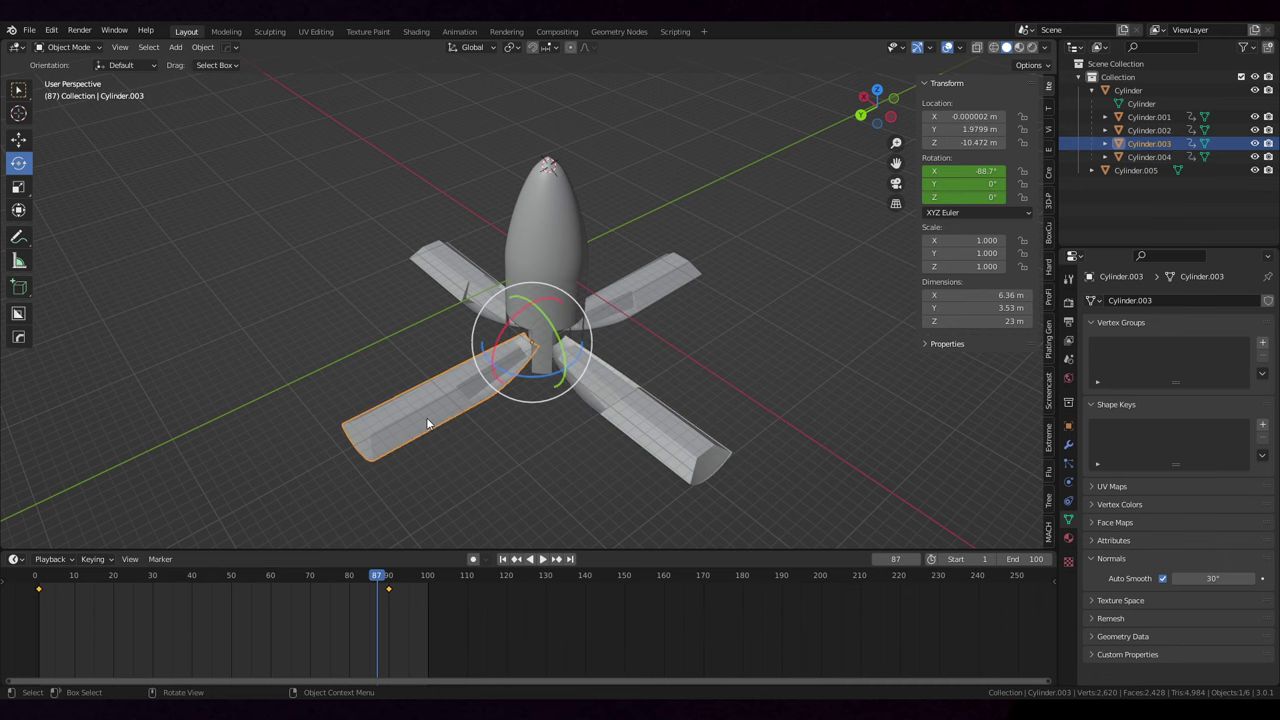
pyautogui.click(1255, 170)
# Examine the rounded undersides of the four unfolded arms and how they meet the shaft's pointed tip from below.
pyautogui.moveTo(700, 304); pyautogui.dragTo(718, 161)
pyautogui.moveTo(727, 282); pyautogui.dragTo(657, 331)
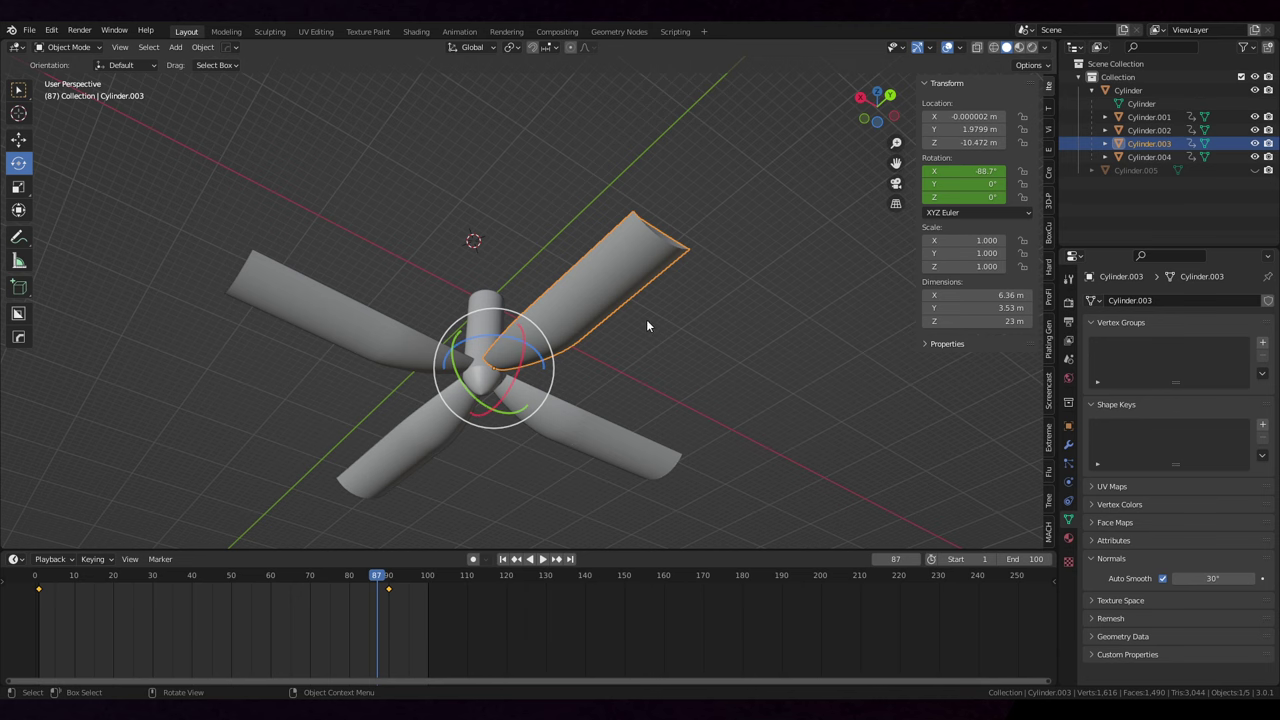
pyautogui.moveTo(646, 319); pyautogui.dragTo(469, 258)
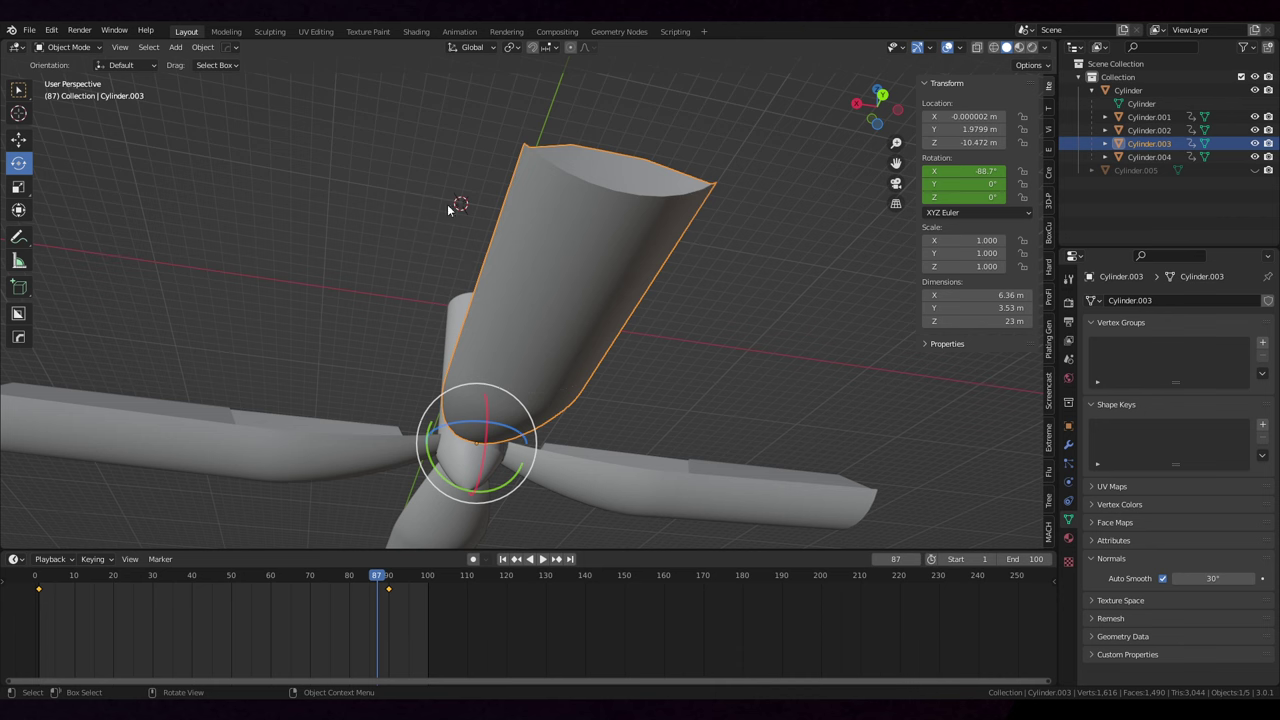
pyautogui.moveTo(473, 203); pyautogui.dragTo(536, 337)
pyautogui.moveTo(622, 333); pyautogui.dragTo(788, 339)
pyautogui.scroll(-3, 766, 336)
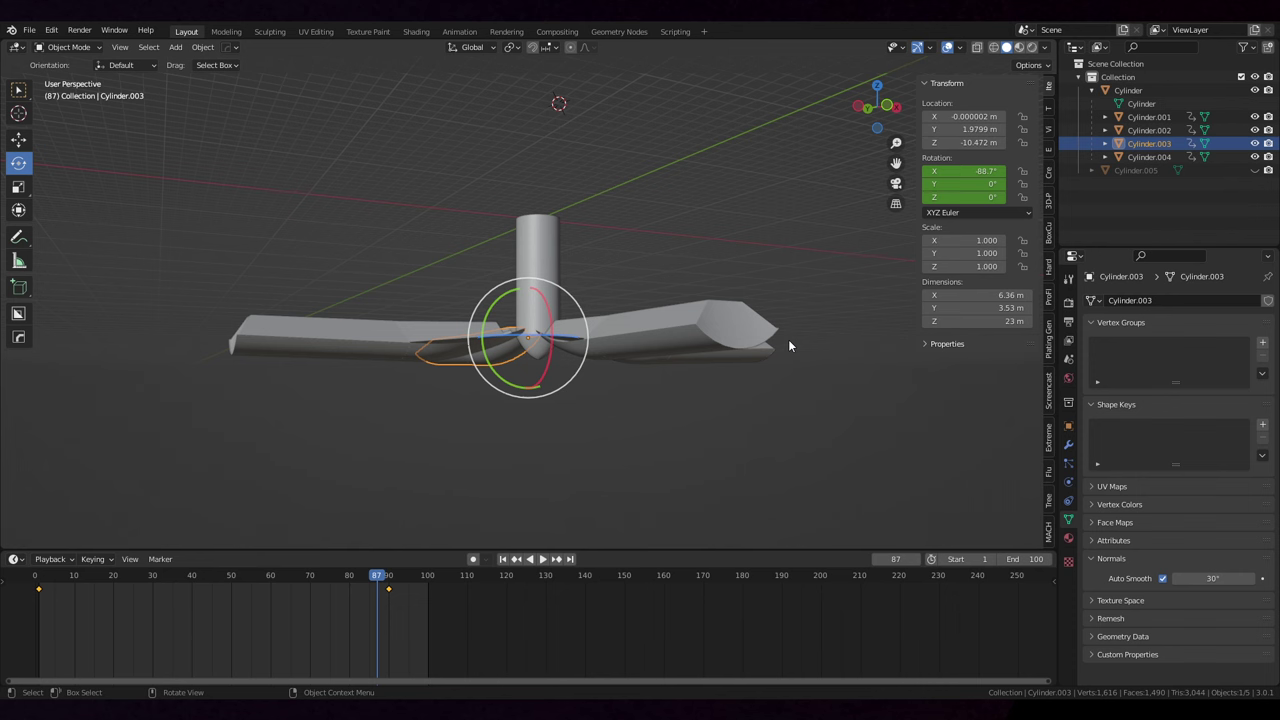
pyautogui.moveTo(788, 345); pyautogui.dragTo(785, 278)
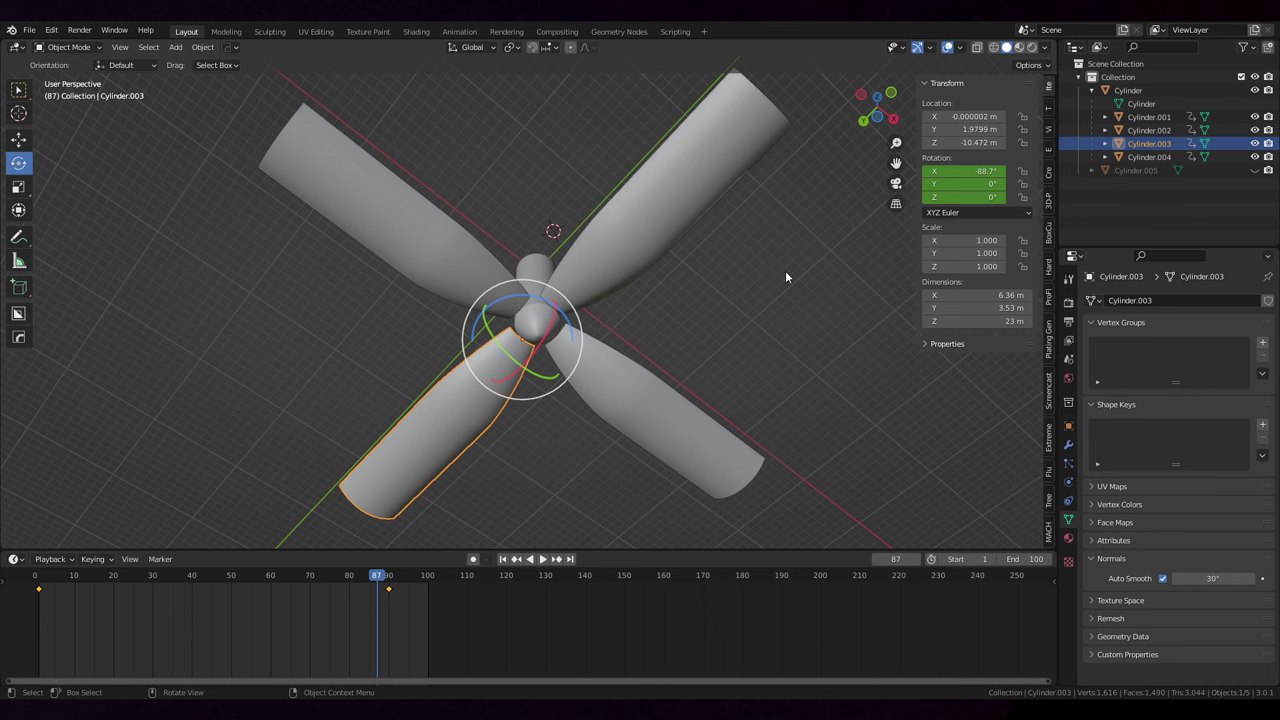
pyautogui.moveTo(785, 270); pyautogui.dragTo(759, 227)
pyautogui.scroll(-2, 759, 228)
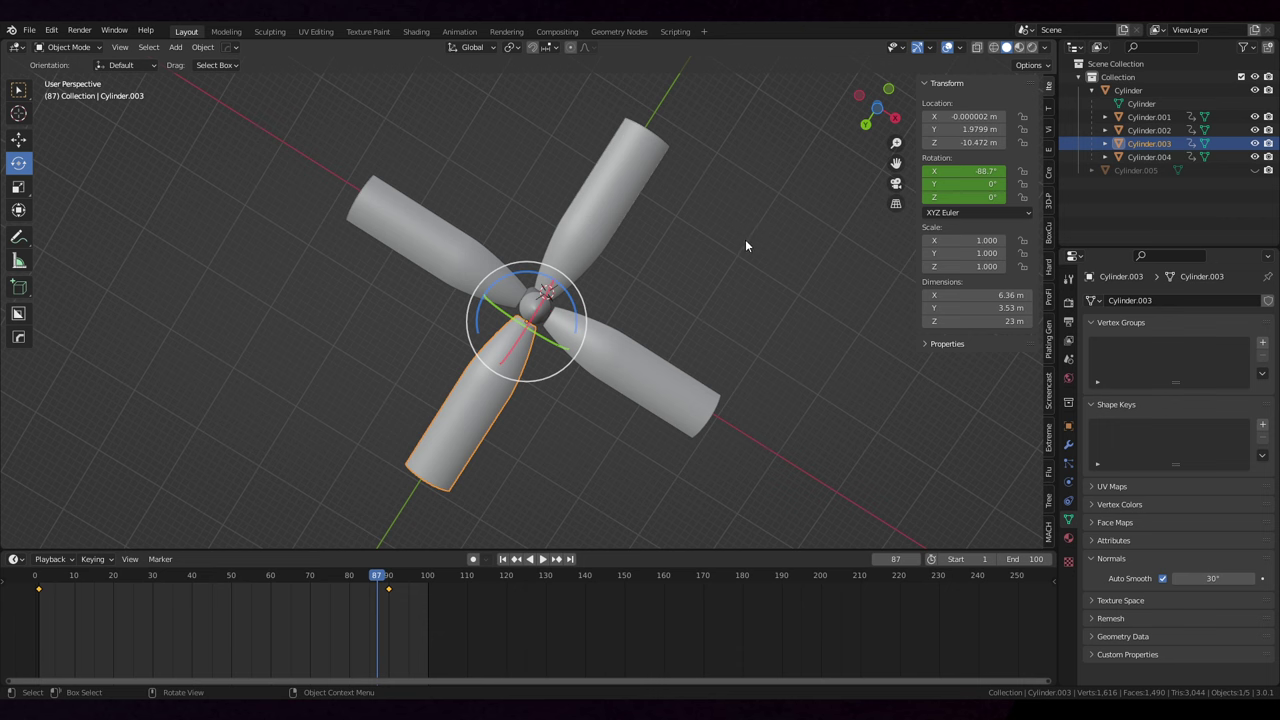
pyautogui.moveTo(732, 258)
pyautogui.mouseDown()
pyautogui.moveTo(737, 397)
pyautogui.moveTo(731, 263)
pyautogui.moveTo(691, 263)
pyautogui.moveTo(720, 271)
pyautogui.moveTo(746, 255)
pyautogui.mouseUp()
pyautogui.scroll(1, 723, 295)
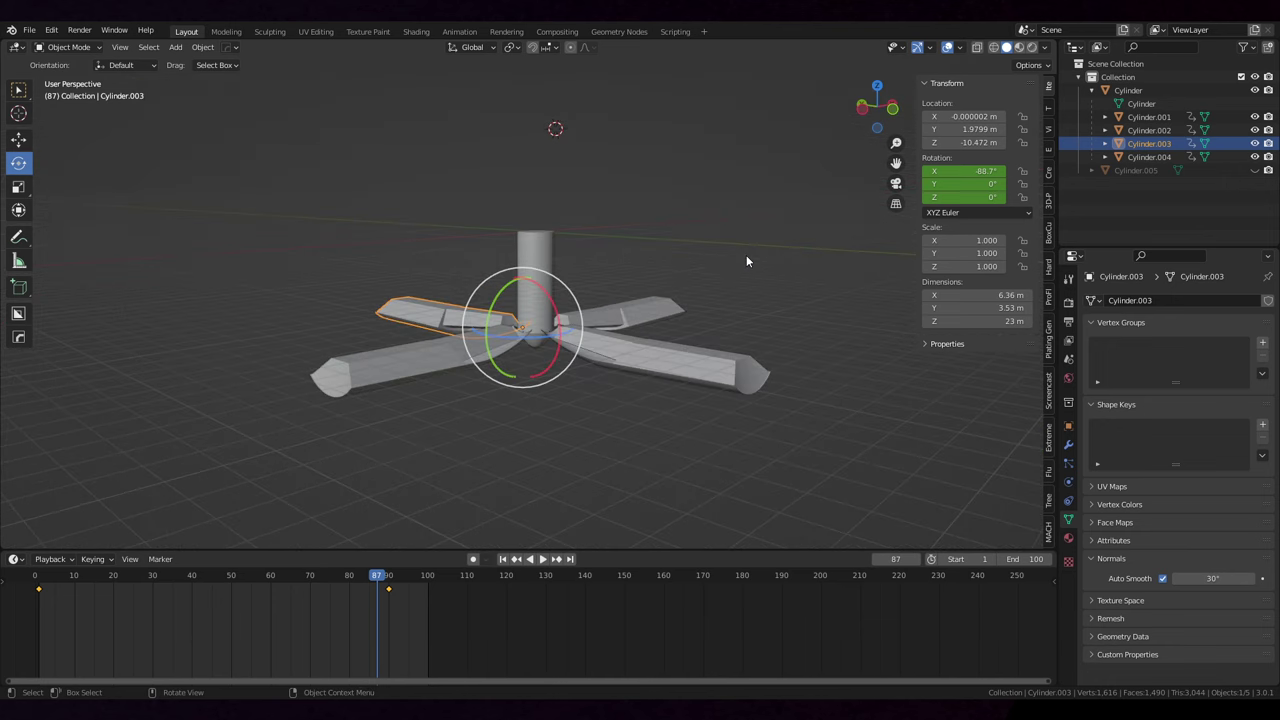
# Examine the faceted upper faces of the unfolded arms and their position around the upright shaft from above and at eye level.
pyautogui.moveTo(770, 206); pyautogui.dragTo(701, 268)
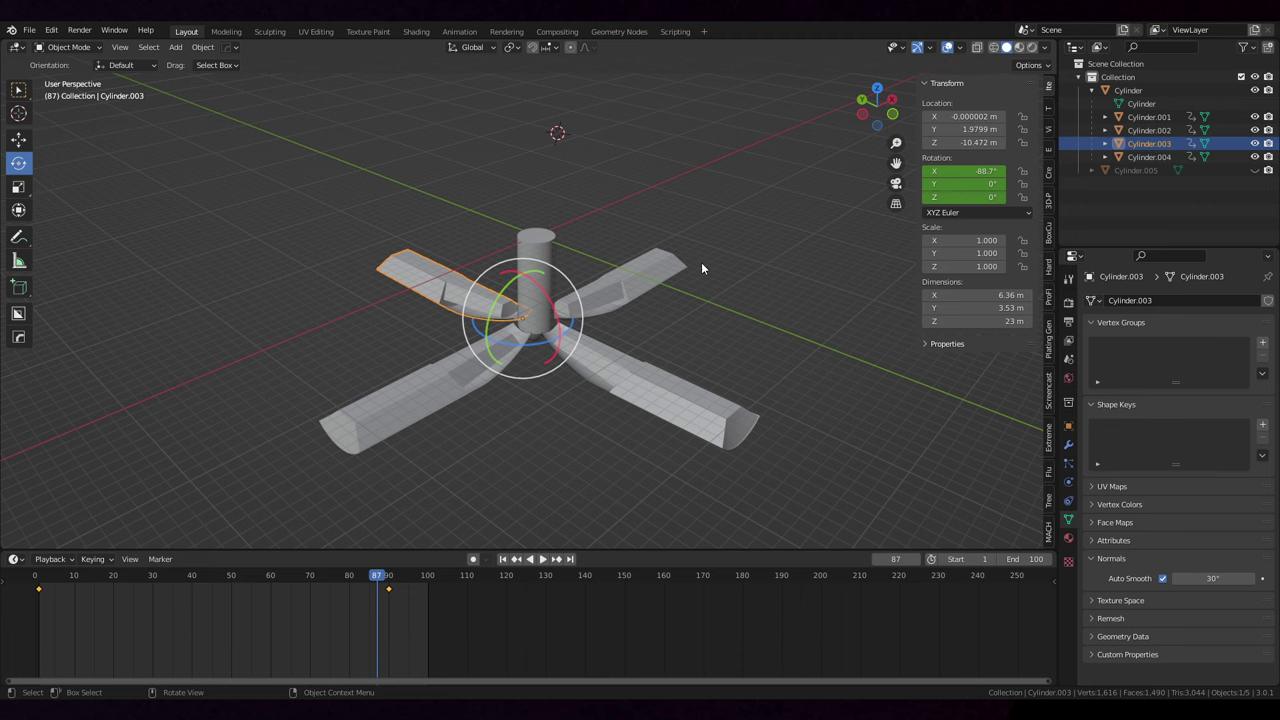
pyautogui.scroll(3, 692, 270)
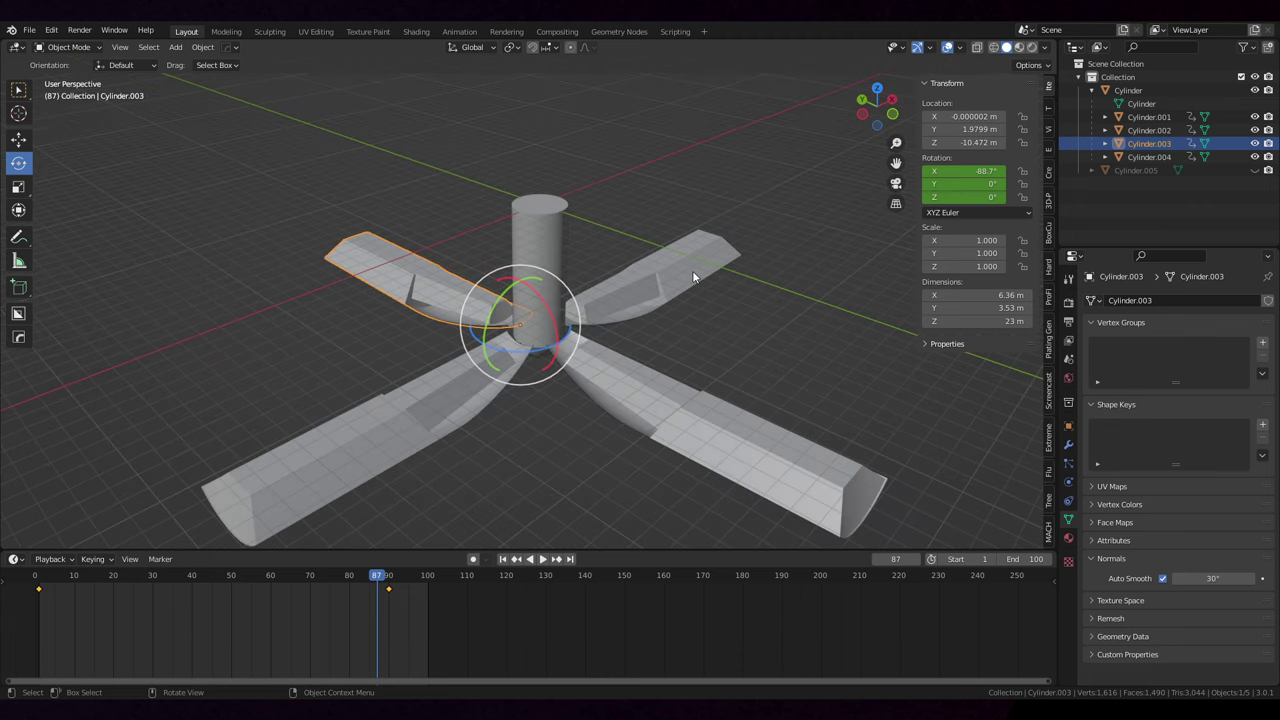
pyautogui.moveTo(696, 259); pyautogui.dragTo(746, 318)
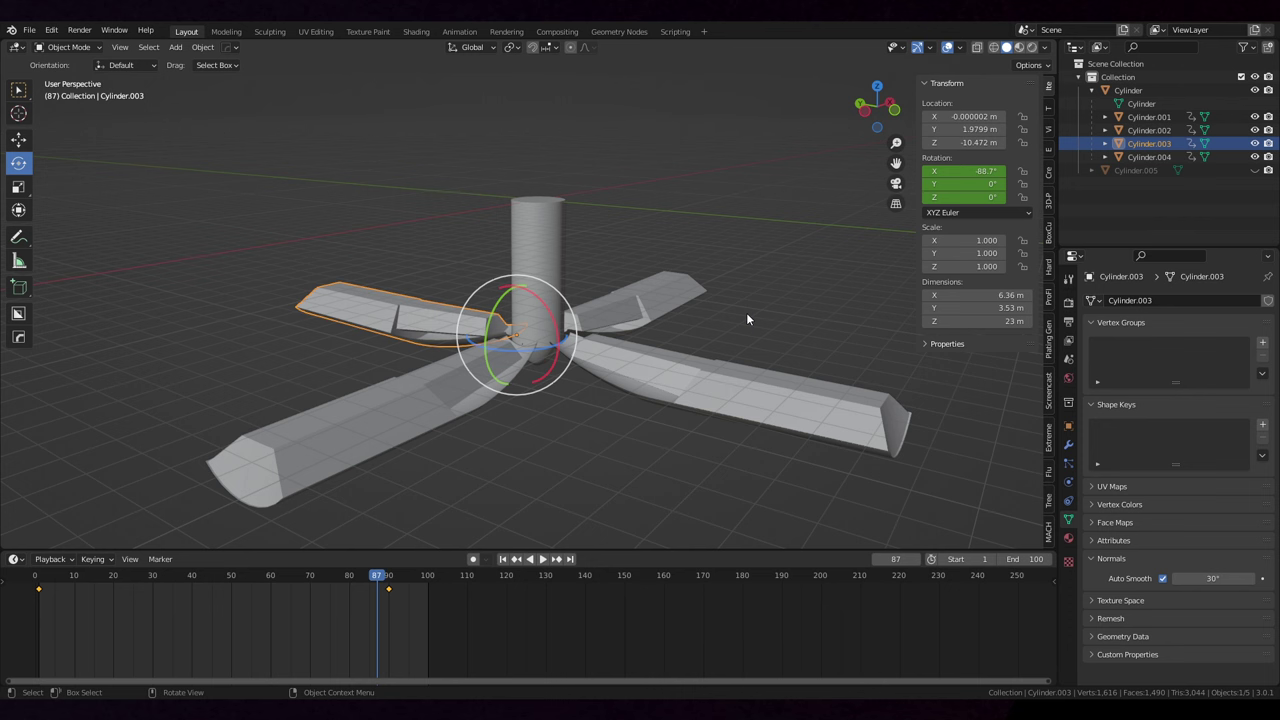
pyautogui.scroll(-2, 750, 312)
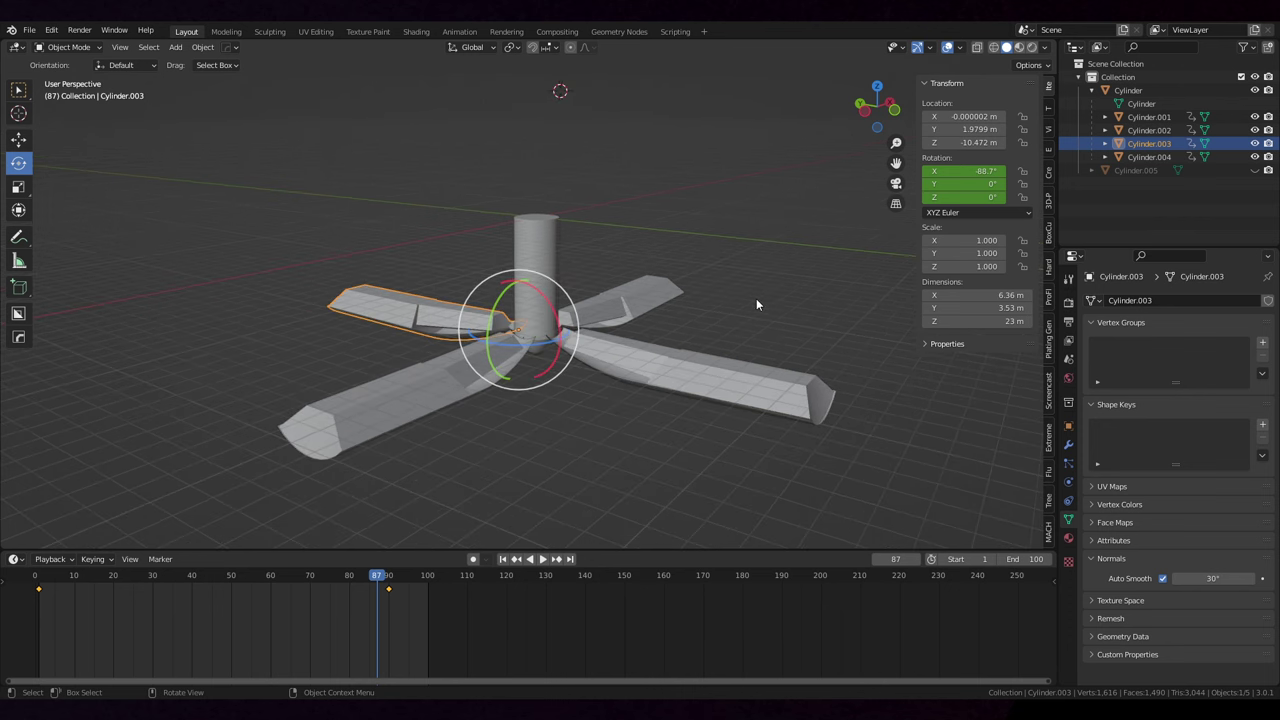
pyautogui.moveTo(756, 304); pyautogui.dragTo(758, 292)
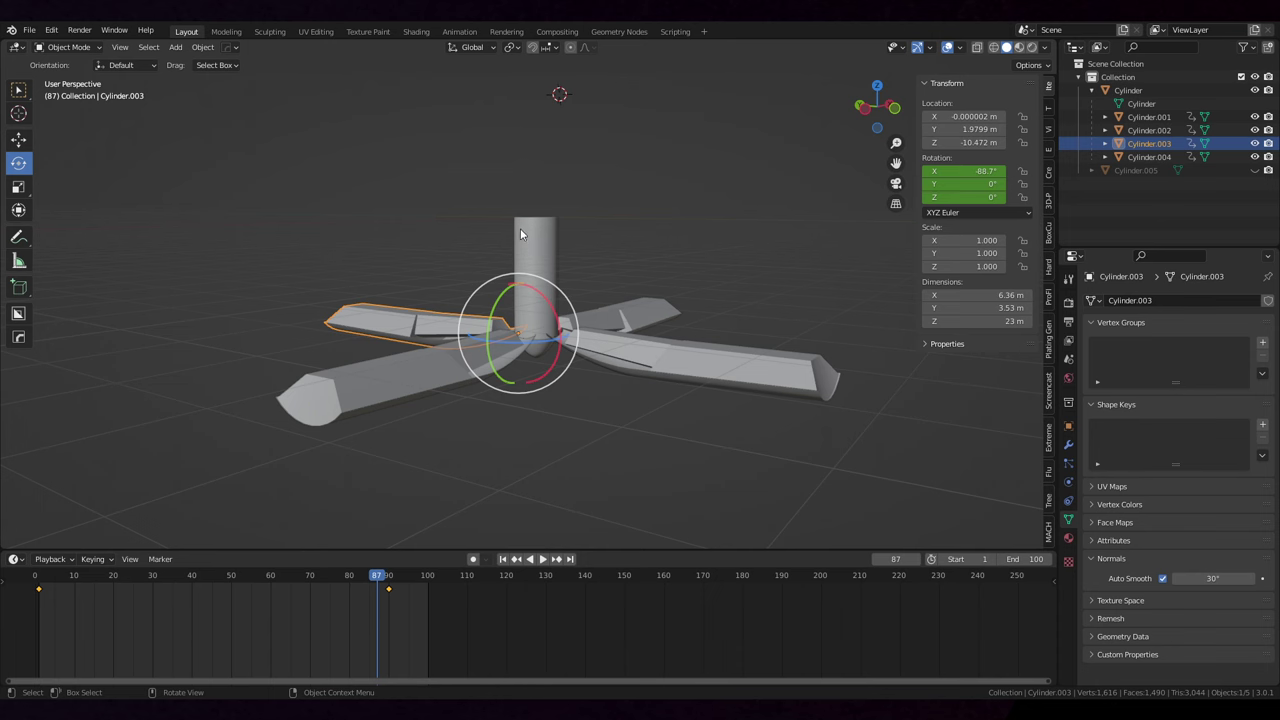
pyautogui.moveTo(548, 226); pyautogui.dragTo(369, 441)
pyautogui.click(405, 460)
pyautogui.click(743, 405)
pyautogui.click(548, 287)
pyautogui.click(398, 306)
pyautogui.moveTo(398, 306); pyautogui.dragTo(612, 392)
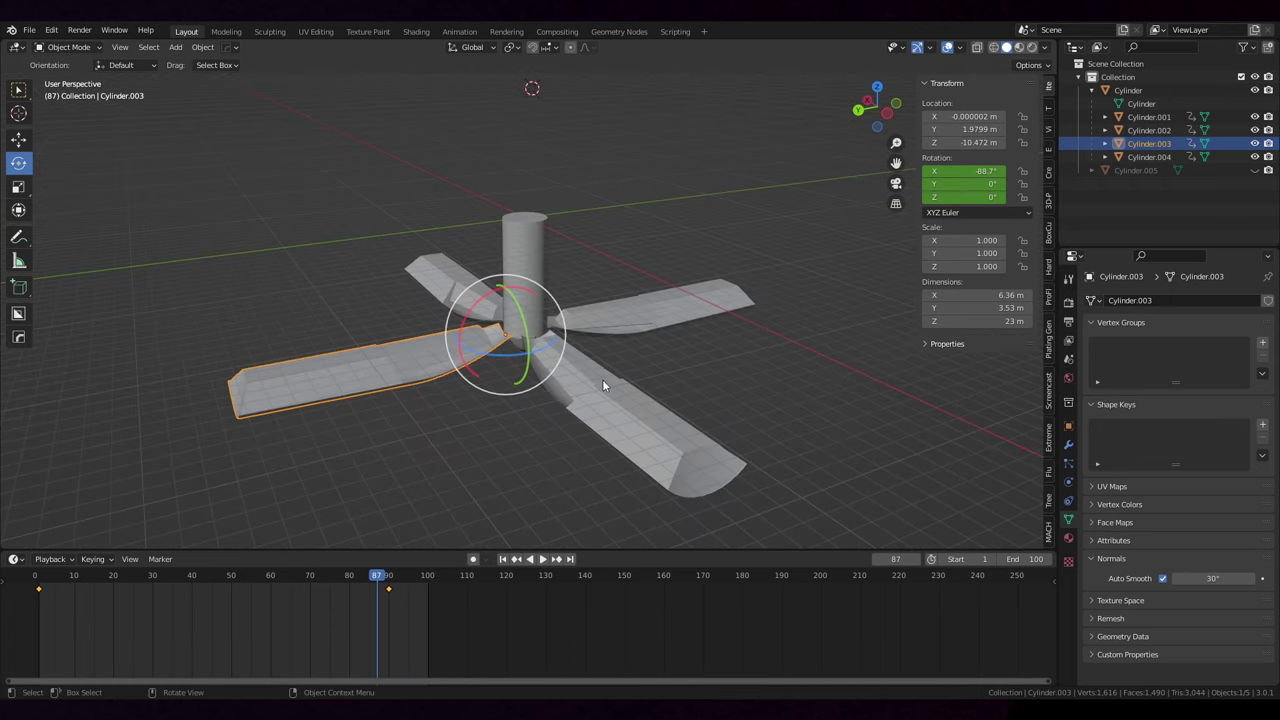
pyautogui.moveTo(671, 349); pyautogui.dragTo(673, 332)
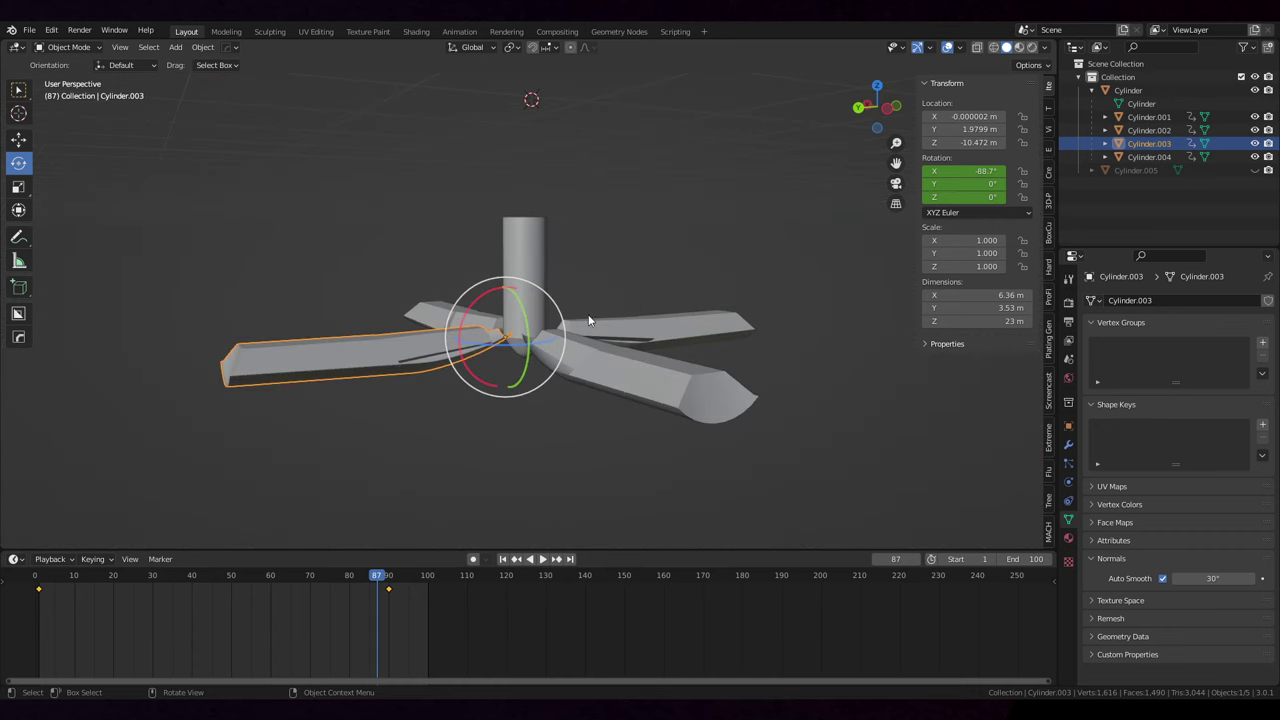
pyautogui.moveTo(357, 357); pyautogui.dragTo(462, 108)
# Scrub the animation back to frame 3 and examine the arms closed around the shaft from below.
pyautogui.scroll(-4, 532, 150)
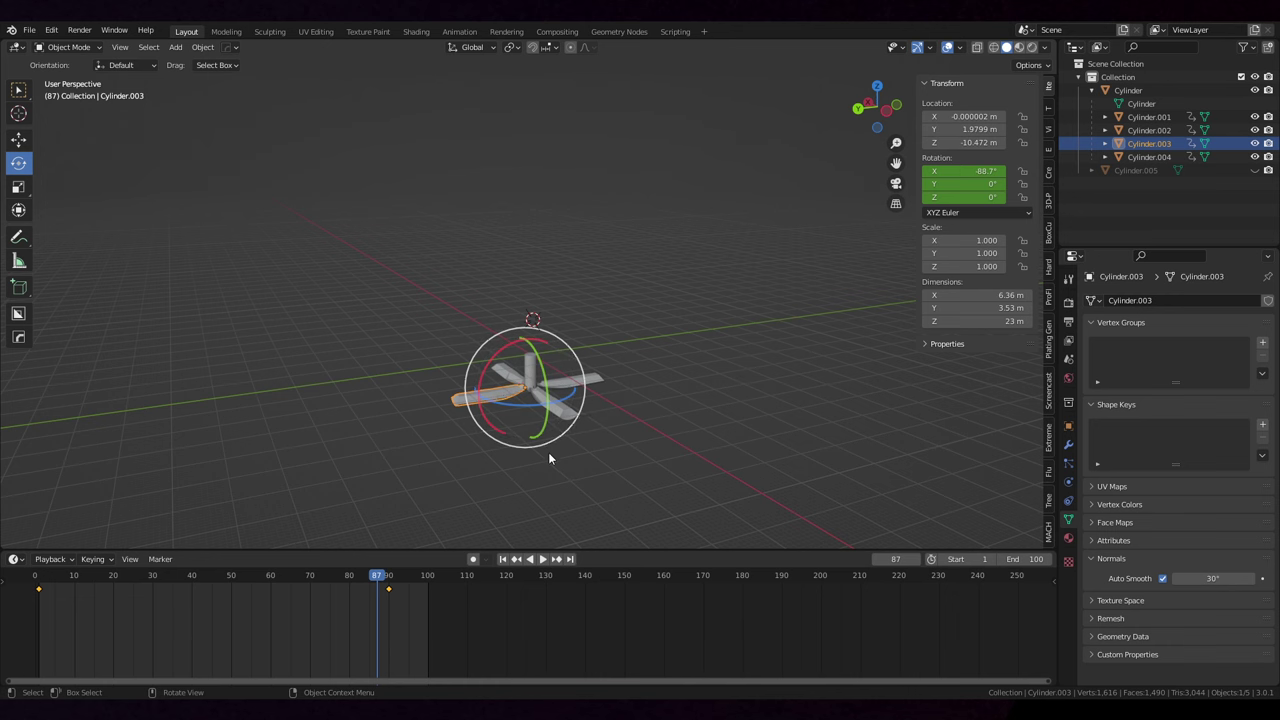
pyautogui.moveTo(548, 449); pyautogui.dragTo(520, 380)
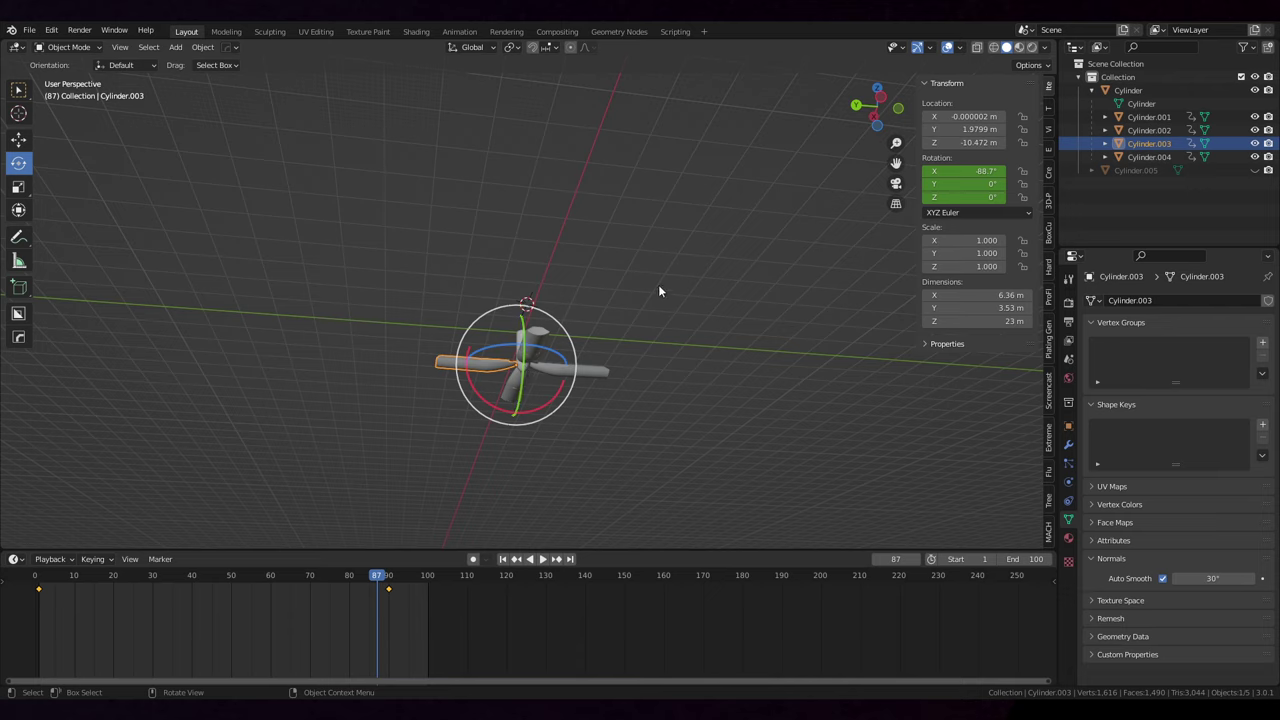
pyautogui.moveTo(659, 286); pyautogui.dragTo(629, 373)
pyautogui.scroll(-3, 631, 342)
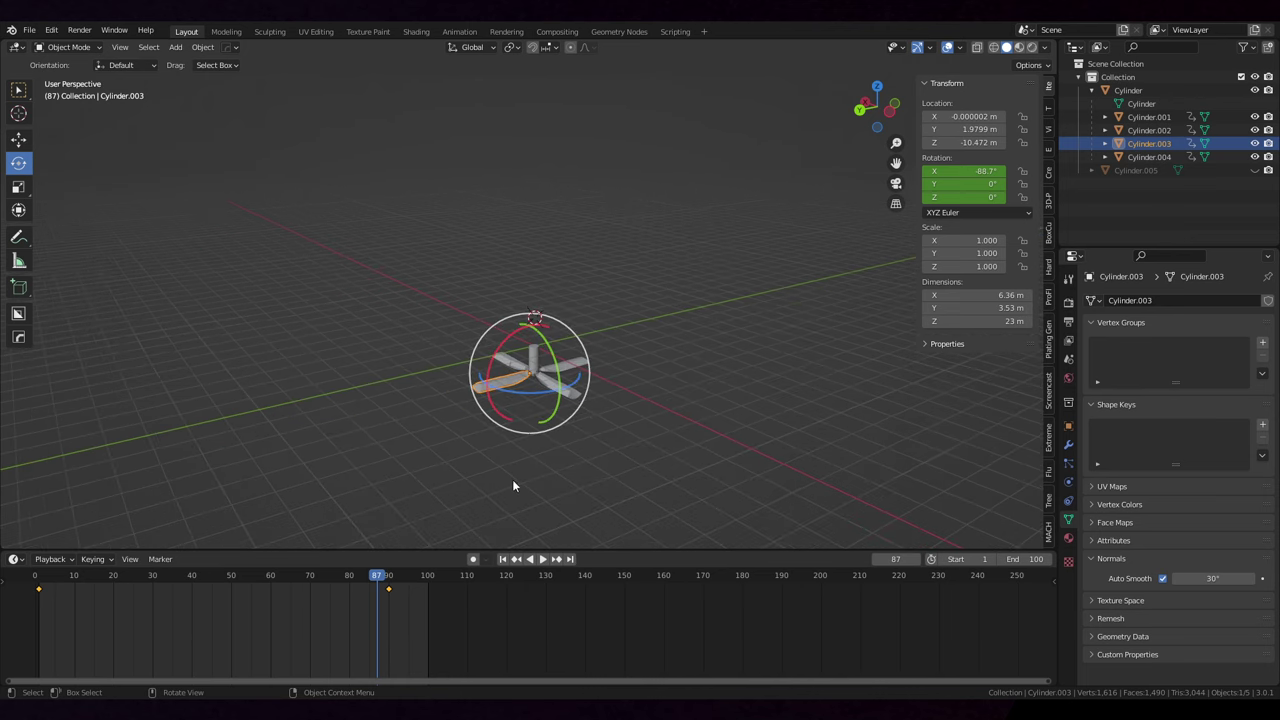
pyautogui.moveTo(546, 471); pyautogui.dragTo(569, 437)
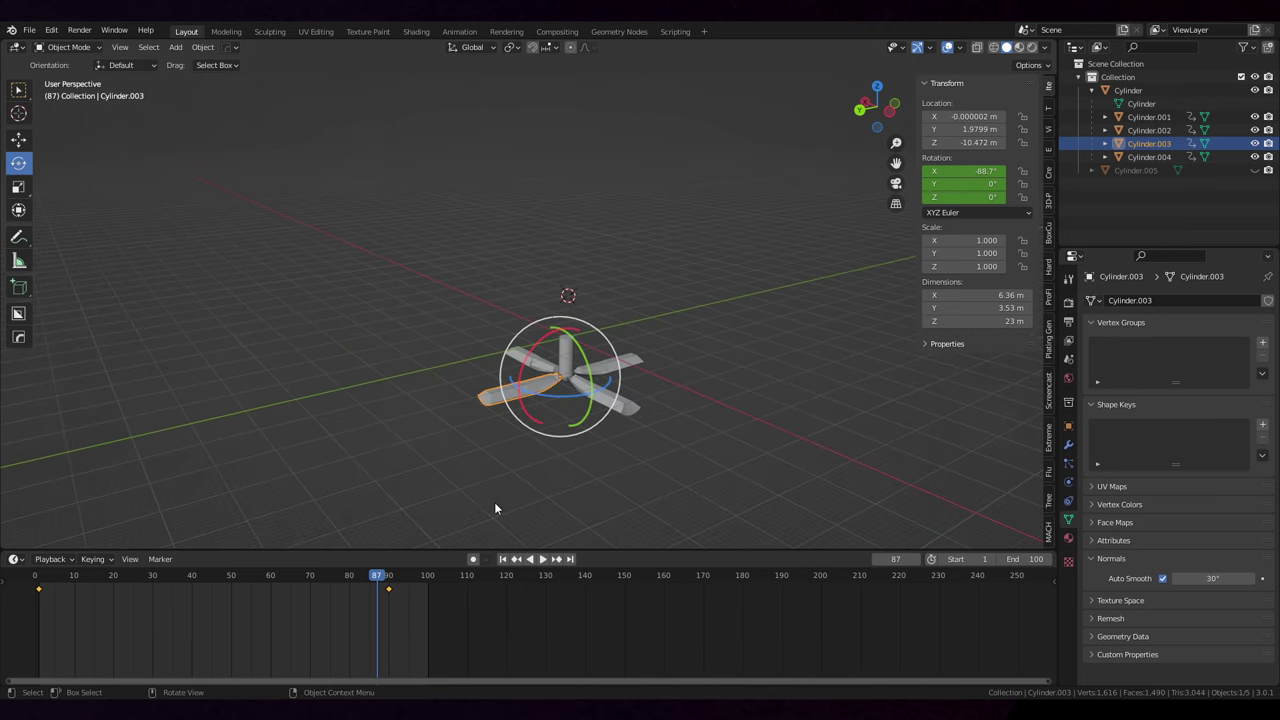
pyautogui.moveTo(388, 576); pyautogui.dragTo(47, 580)
pyautogui.scroll(5, 571, 363)
pyautogui.moveTo(571, 363); pyautogui.dragTo(590, 305)
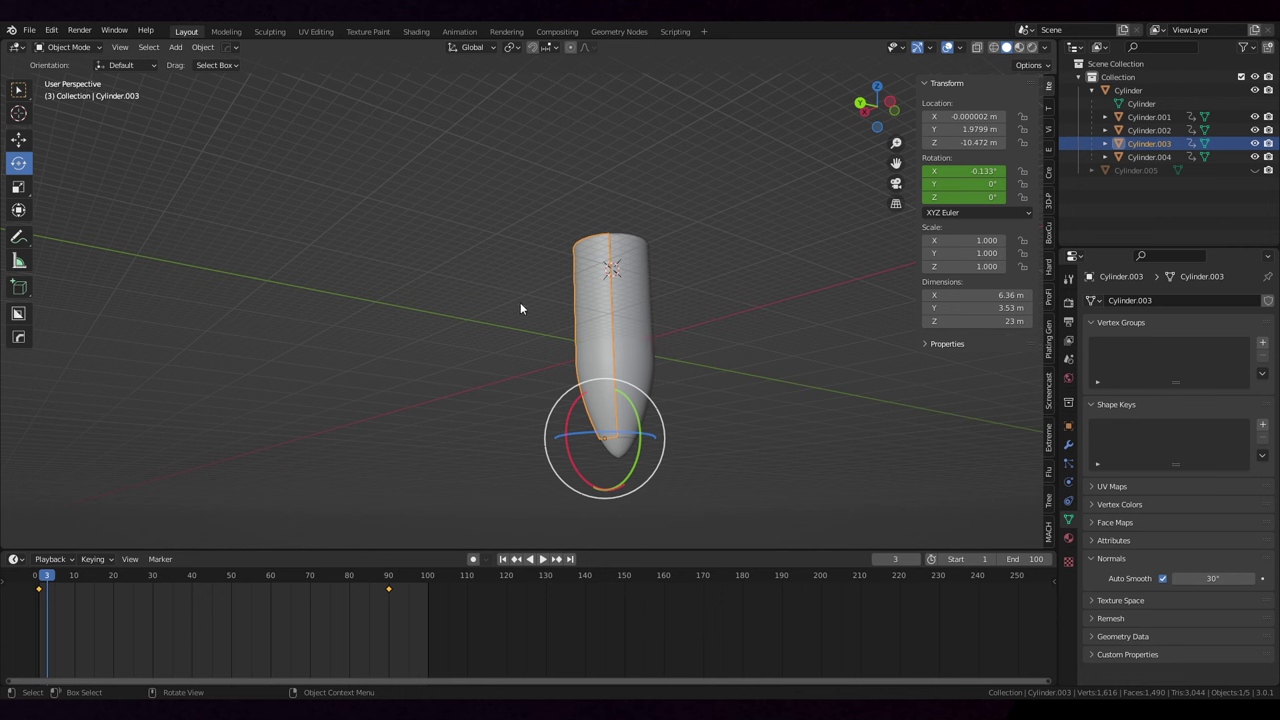
# Scrub the animation forward to frame 89 and view the unfolded arms and shaft from above and from a low angle.
pyautogui.moveTo(47, 577); pyautogui.dragTo(385, 576)
pyautogui.moveTo(540, 357); pyautogui.dragTo(515, 470)
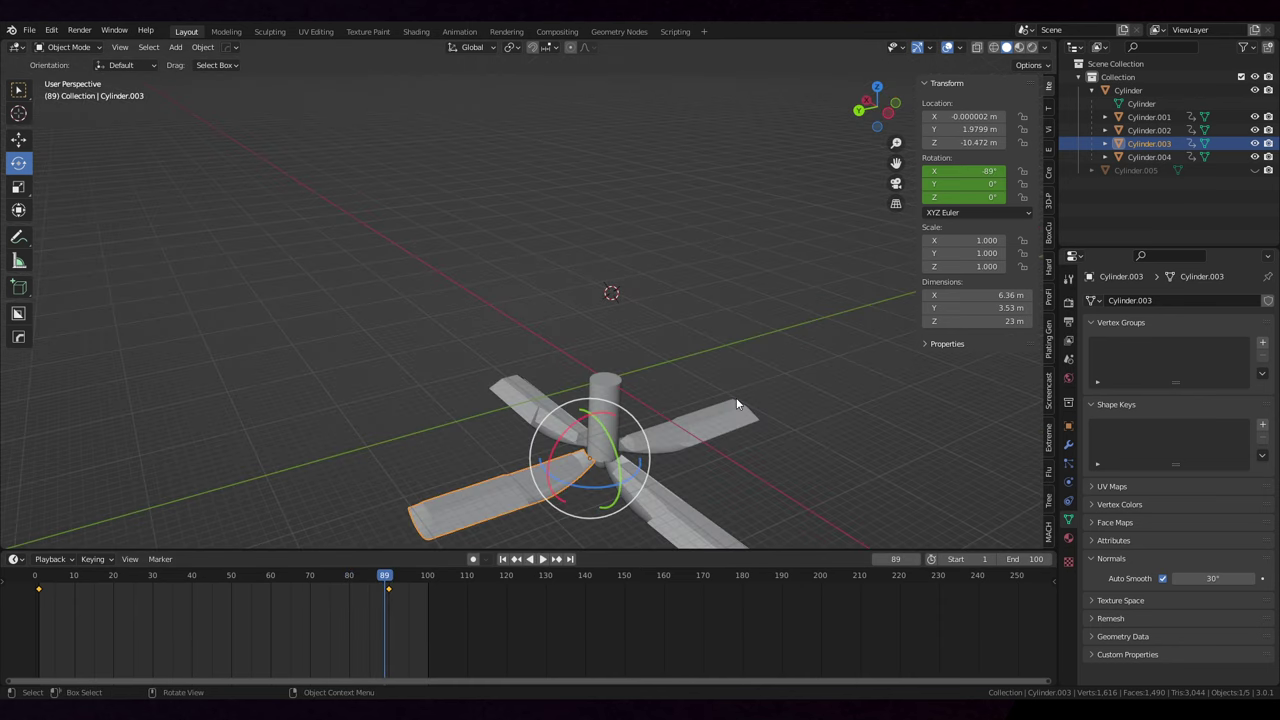
pyautogui.moveTo(736, 401); pyautogui.dragTo(717, 385)
pyautogui.moveTo(600, 290); pyautogui.dragTo(571, 376)
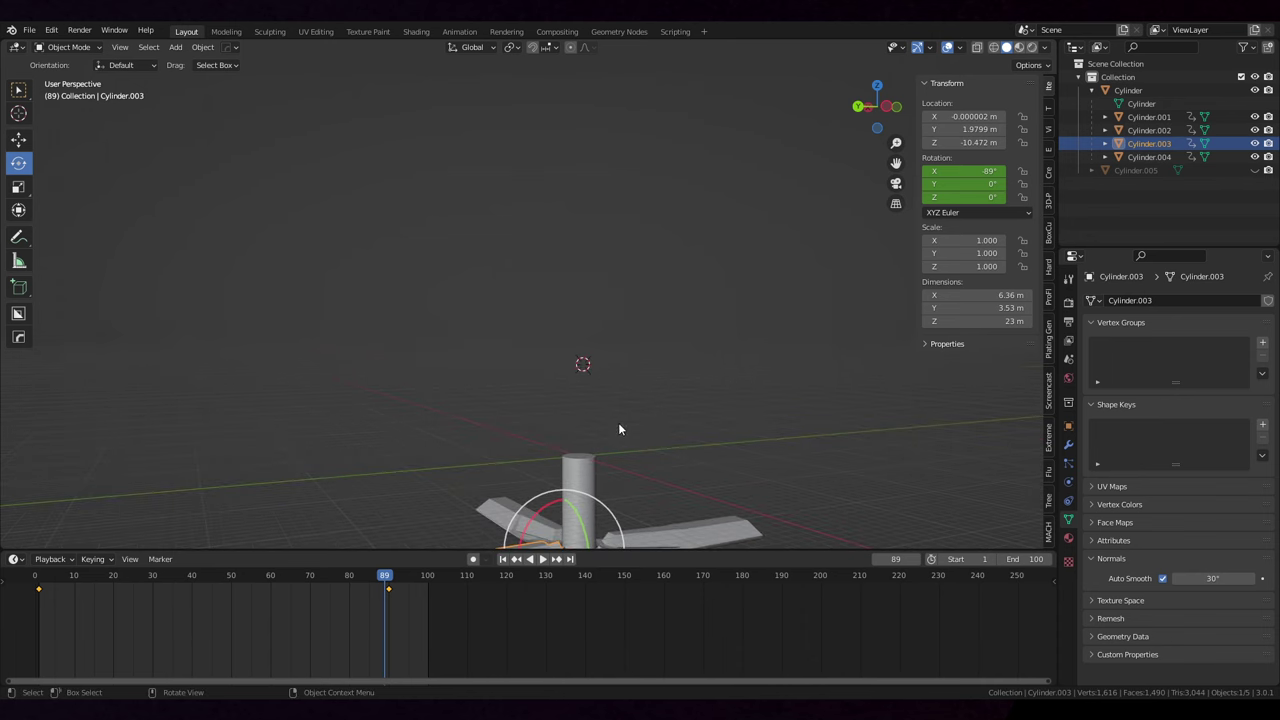
# Examine the four unfolded arms around the shaft from a distance and from a raised angle.
pyautogui.moveTo(618, 184); pyautogui.dragTo(513, 348)
pyautogui.scroll(-3, 533, 333)
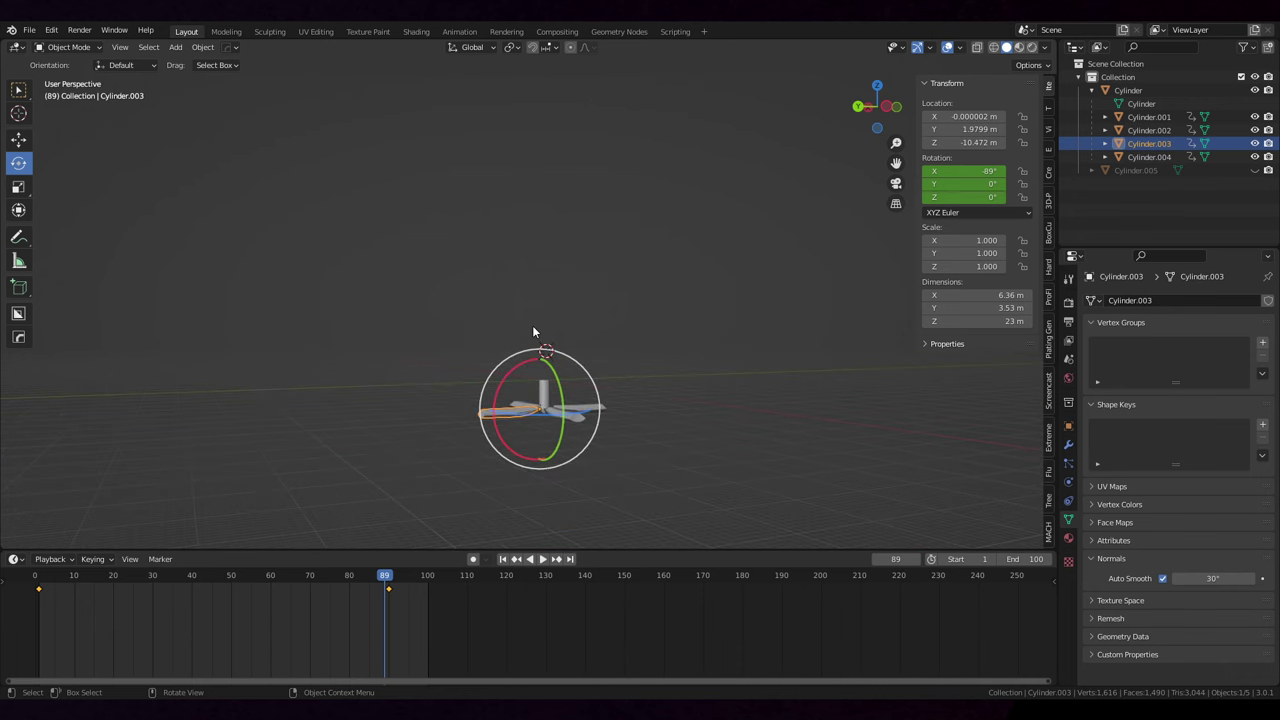
pyautogui.moveTo(537, 316); pyautogui.dragTo(743, 300)
pyautogui.scroll(2, 624, 254)
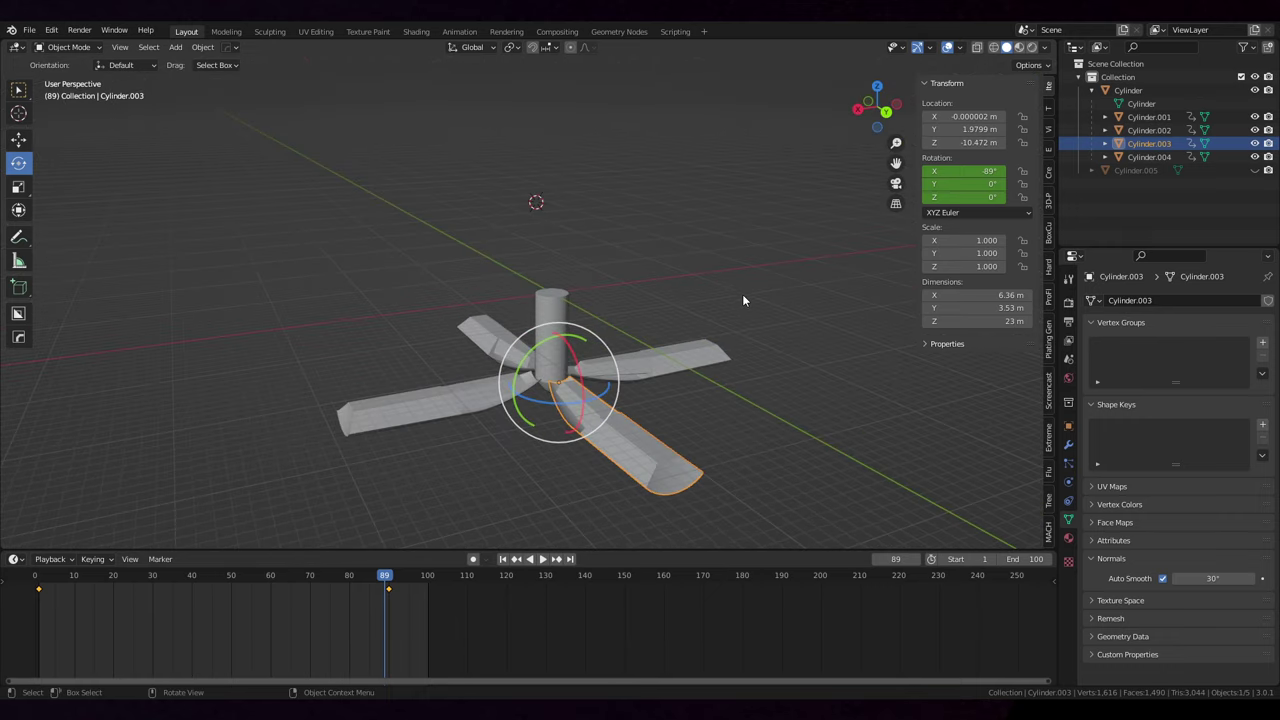
pyautogui.scroll(2, 743, 300)
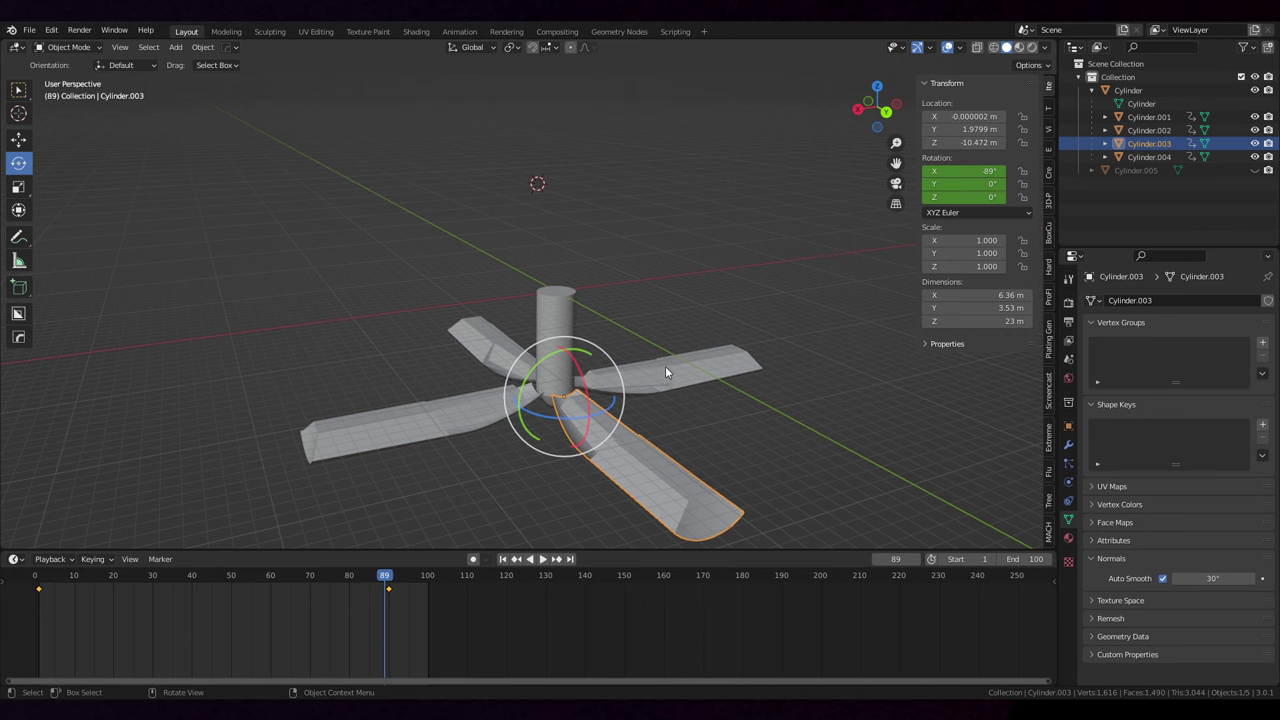
# Scrub the animation back to frame 82 and examine at eye level how the arms' inner ends meet the shaft.
pyautogui.moveTo(387, 577); pyautogui.dragTo(283, 568)
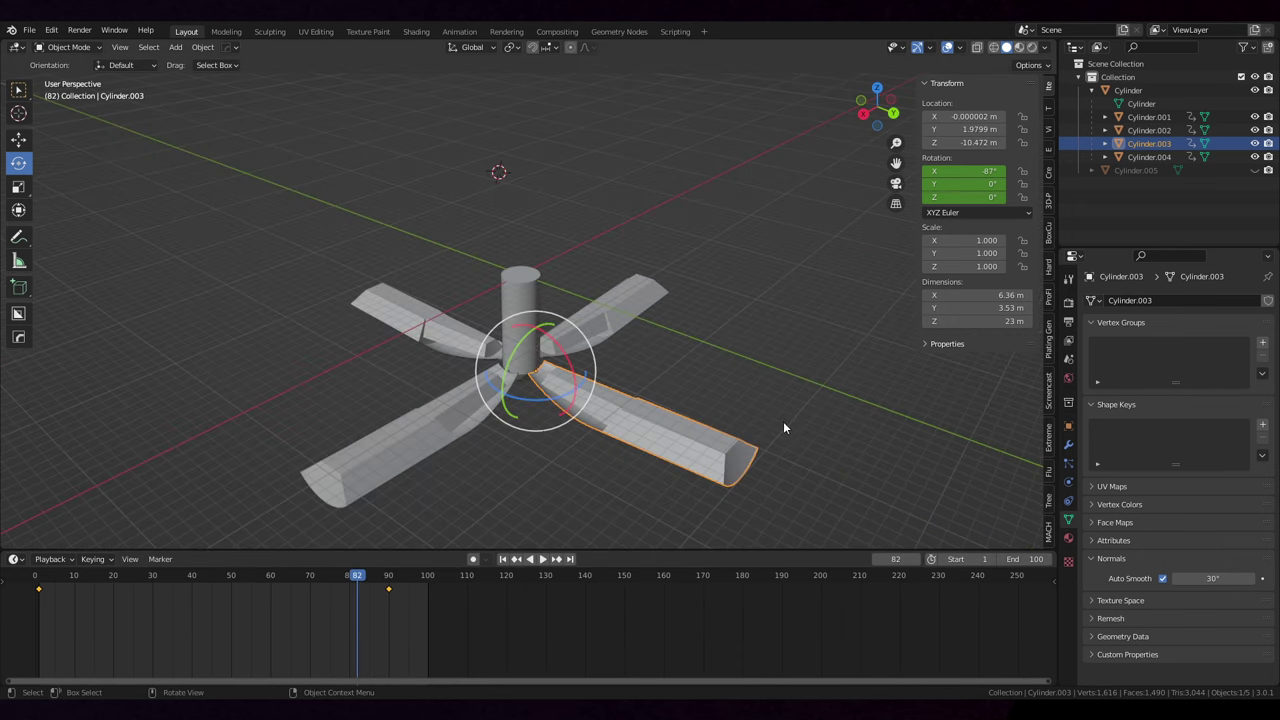
pyautogui.scroll(-2, 781, 423)
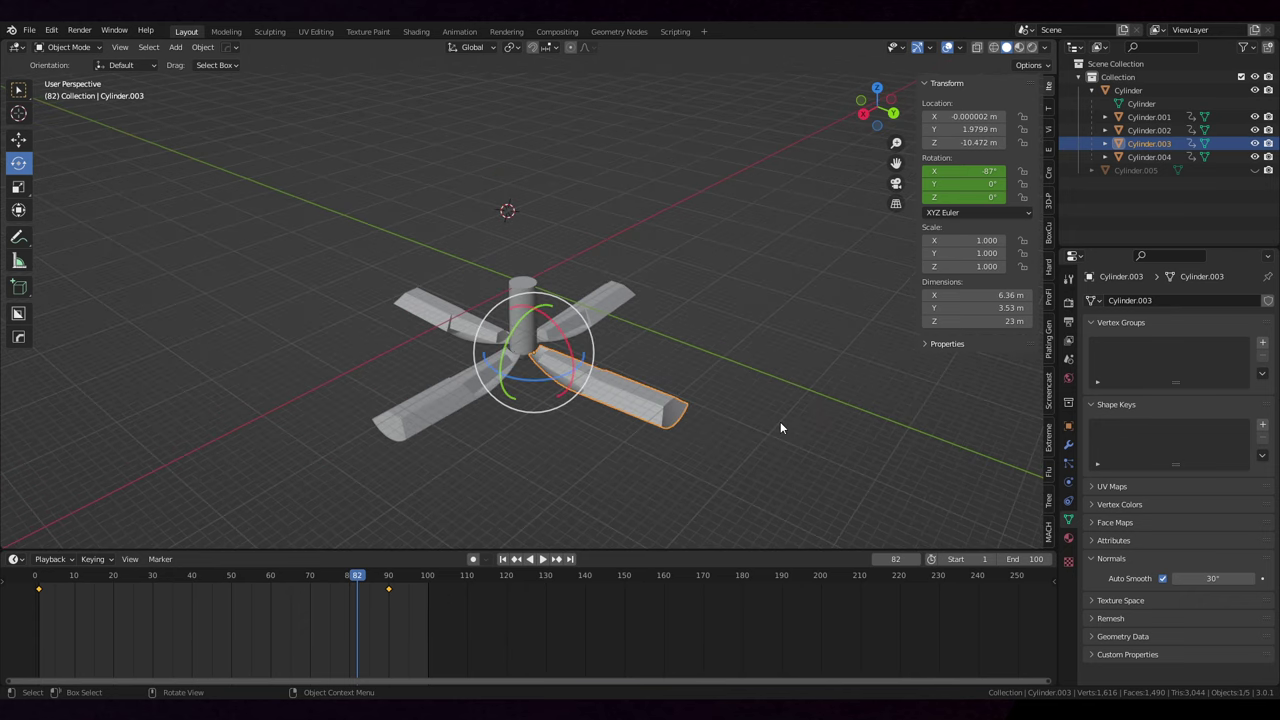
pyautogui.moveTo(781, 423); pyautogui.dragTo(711, 388)
pyautogui.moveTo(645, 450); pyautogui.dragTo(621, 404)
pyautogui.scroll(3, 644, 389)
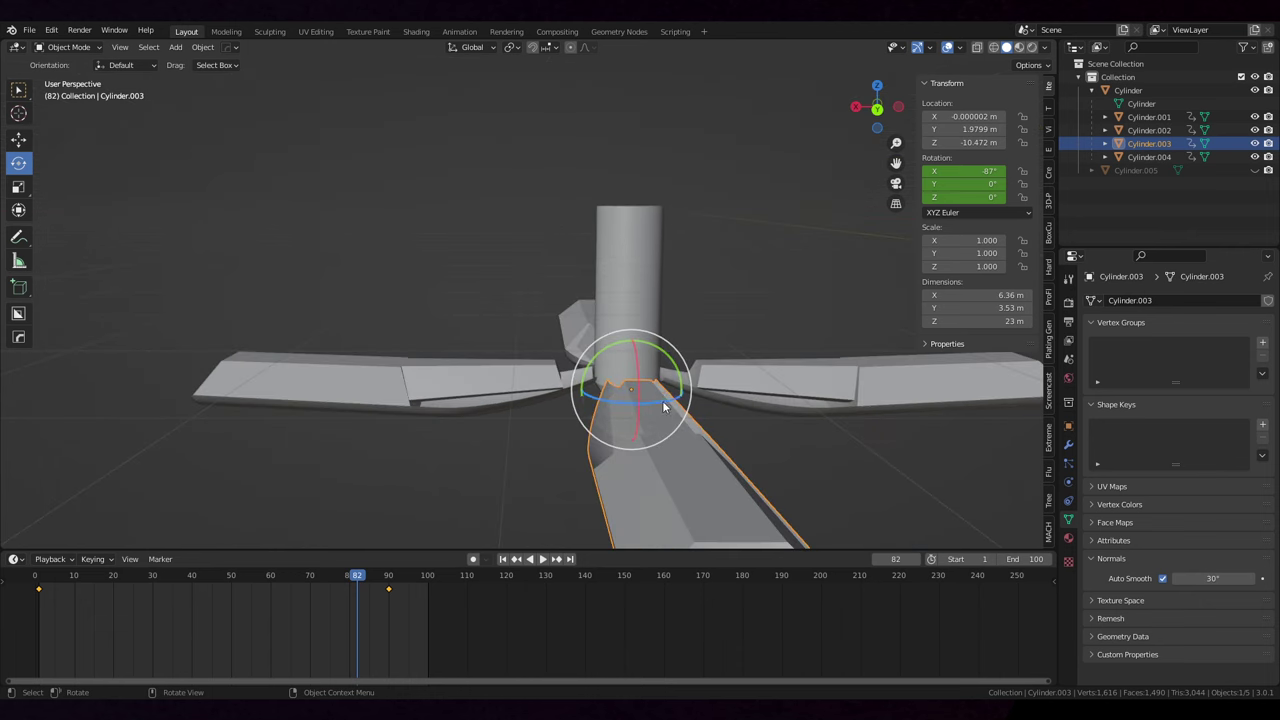
pyautogui.moveTo(662, 401); pyautogui.dragTo(675, 403)
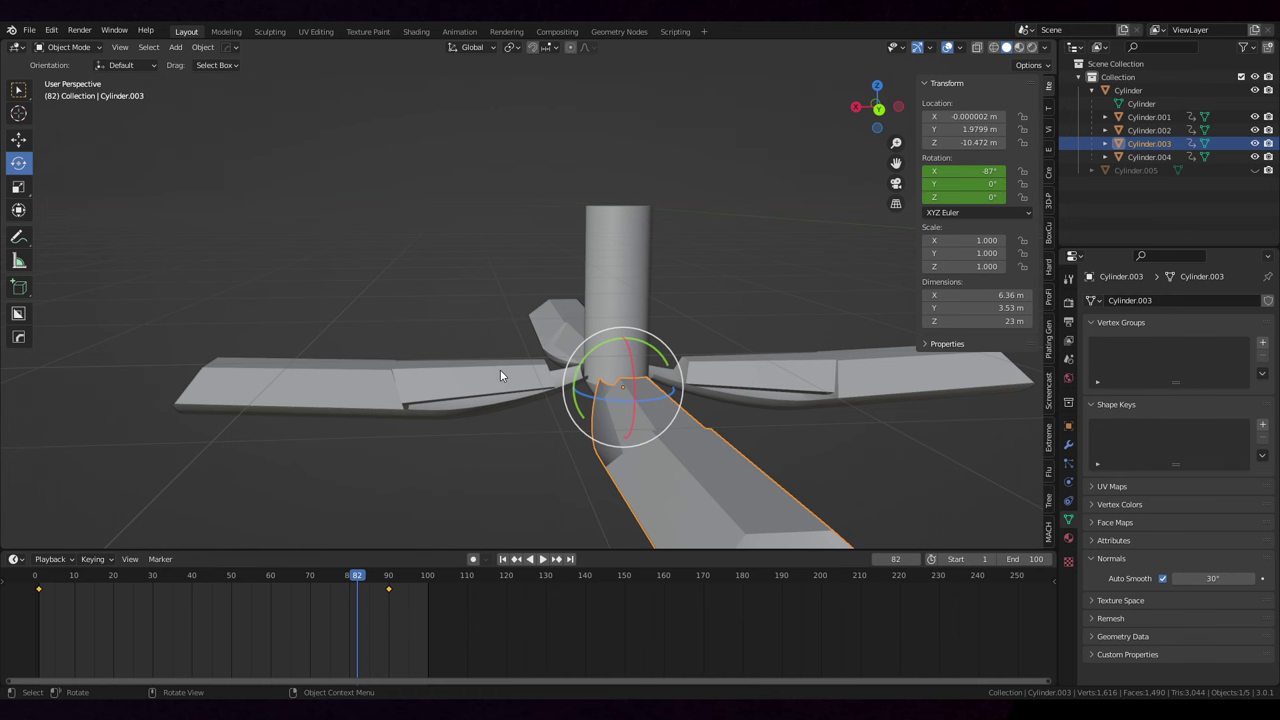
# Examine the upper faces of the arms and their spacing around the shaft from several raised angles.
pyautogui.moveTo(489, 372); pyautogui.dragTo(560, 350)
pyautogui.moveTo(598, 430); pyautogui.dragTo(617, 418)
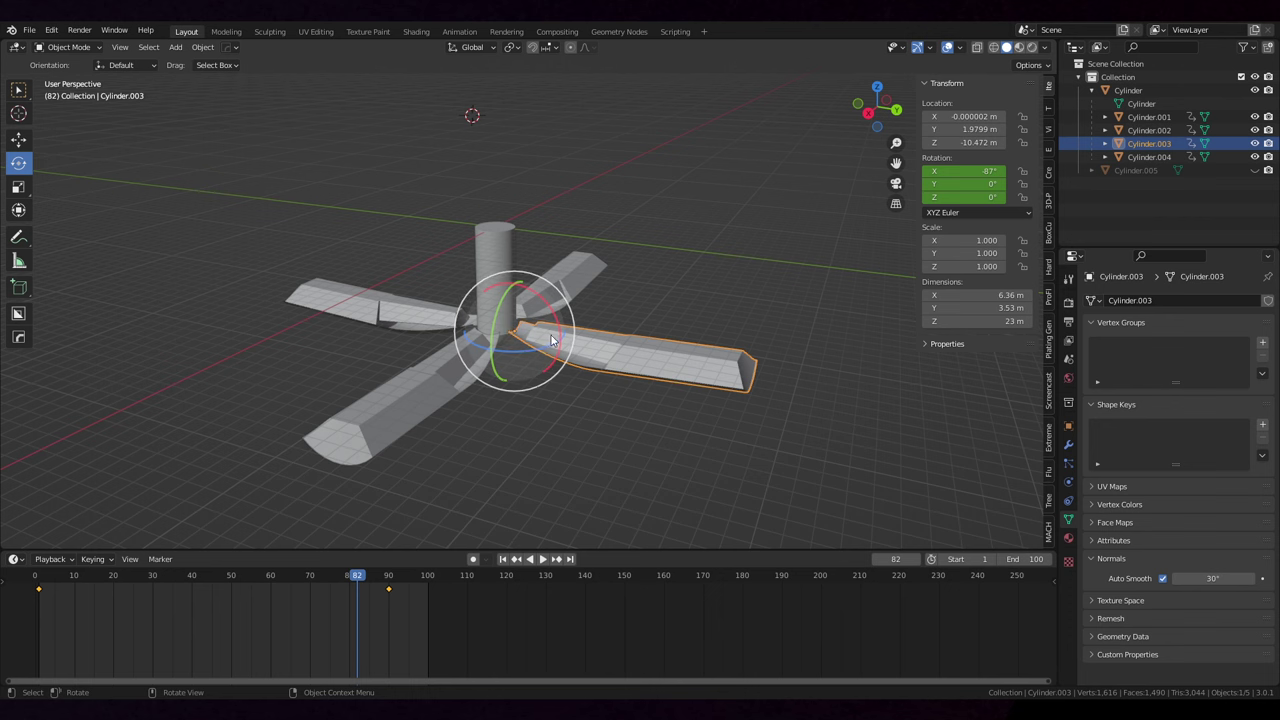
pyautogui.scroll(2, 643, 462)
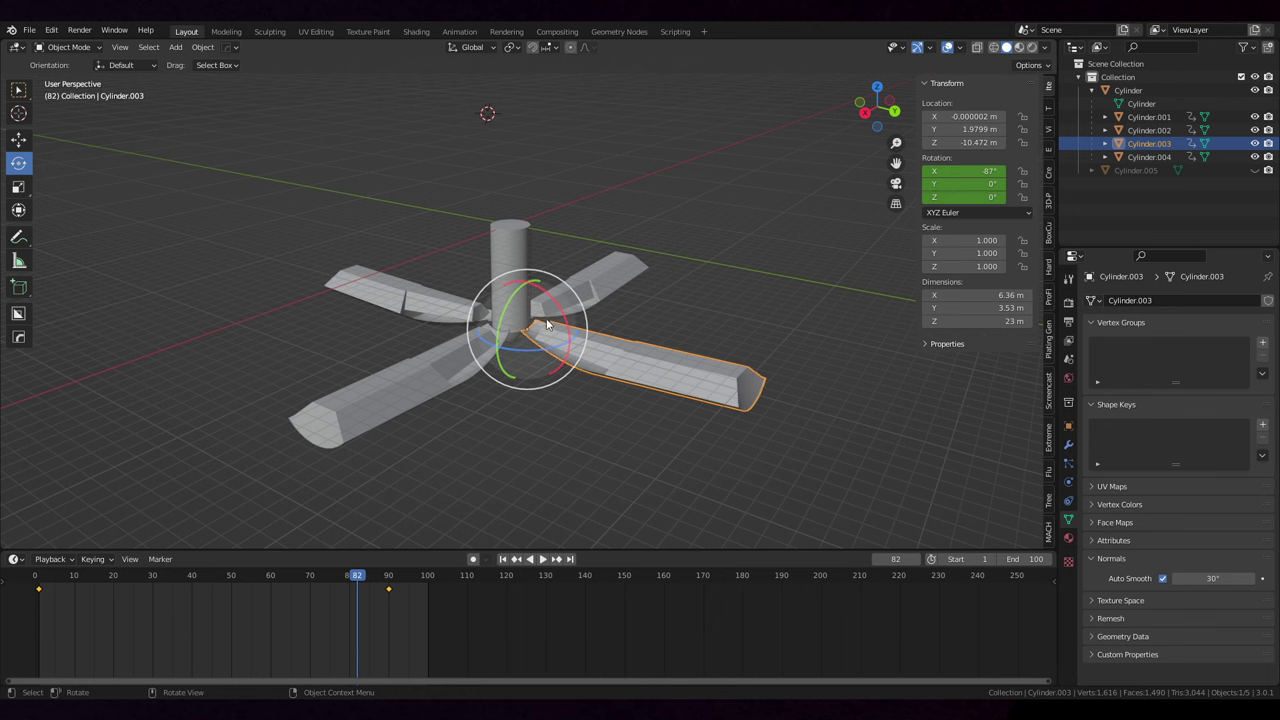
pyautogui.moveTo(540, 335); pyautogui.dragTo(553, 343)
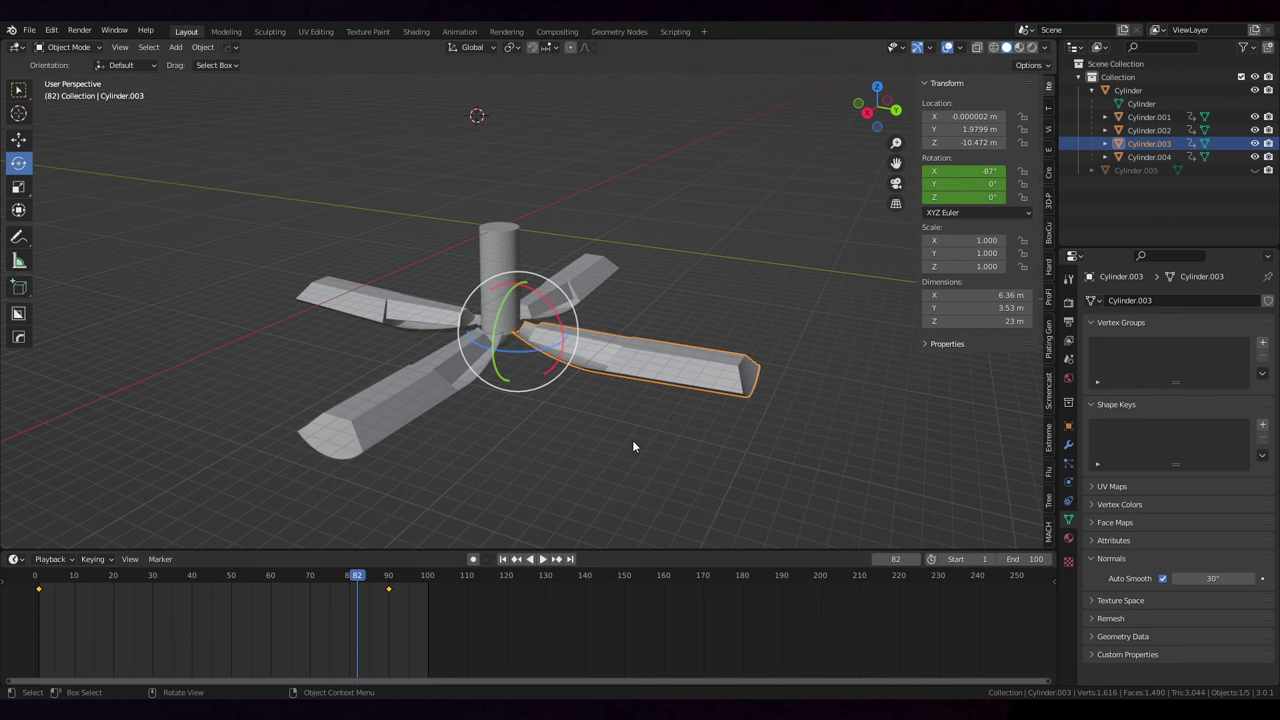
pyautogui.moveTo(632, 441); pyautogui.dragTo(597, 460)
pyautogui.scroll(-2, 597, 460)
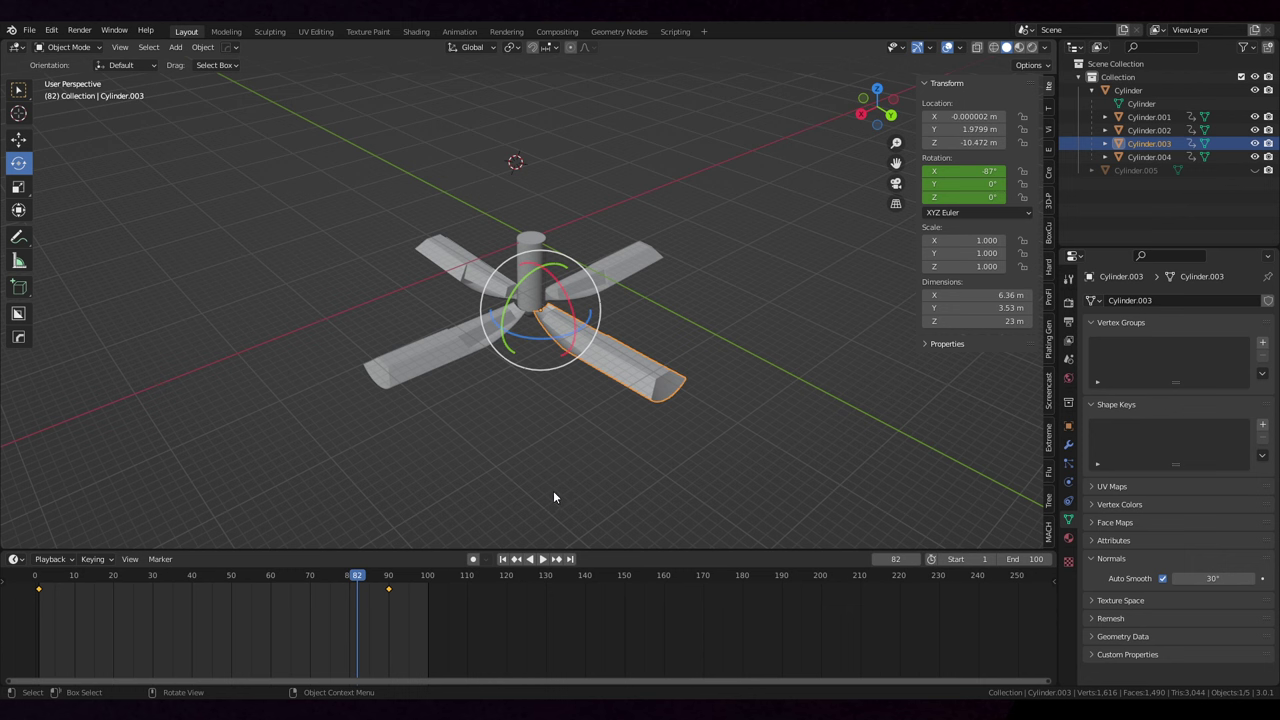
# Scrub the animation forward to frame 90 and view the unfolded arms and shaft from a low side angle.
pyautogui.moveTo(356, 576); pyautogui.dragTo(390, 577)
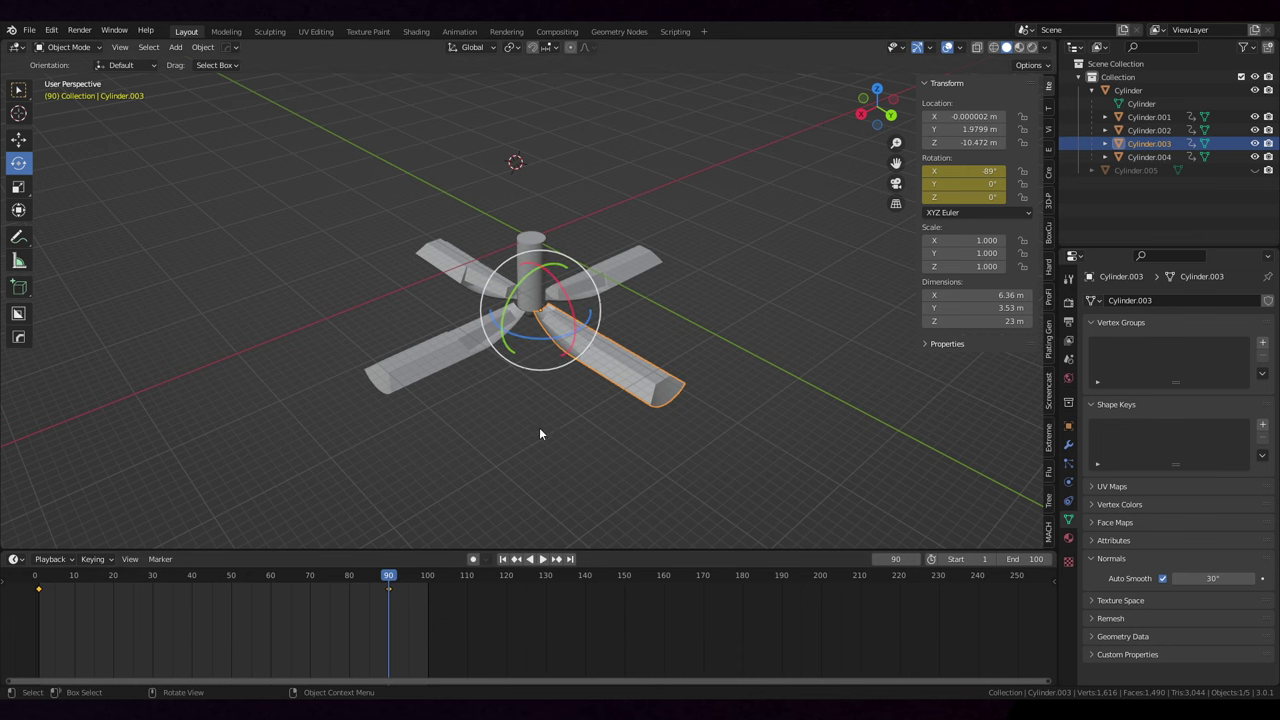
pyautogui.scroll(2, 538, 430)
pyautogui.moveTo(526, 463); pyautogui.dragTo(602, 429)
pyautogui.scroll(-3, 602, 429)
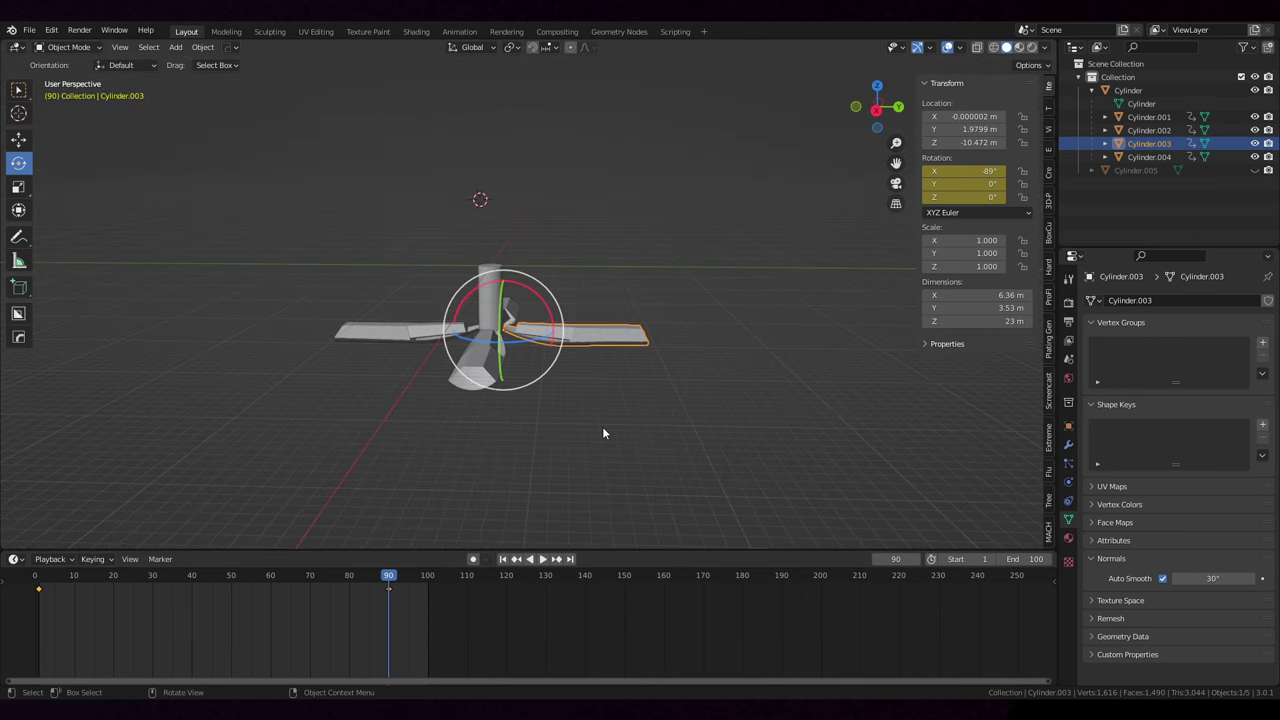